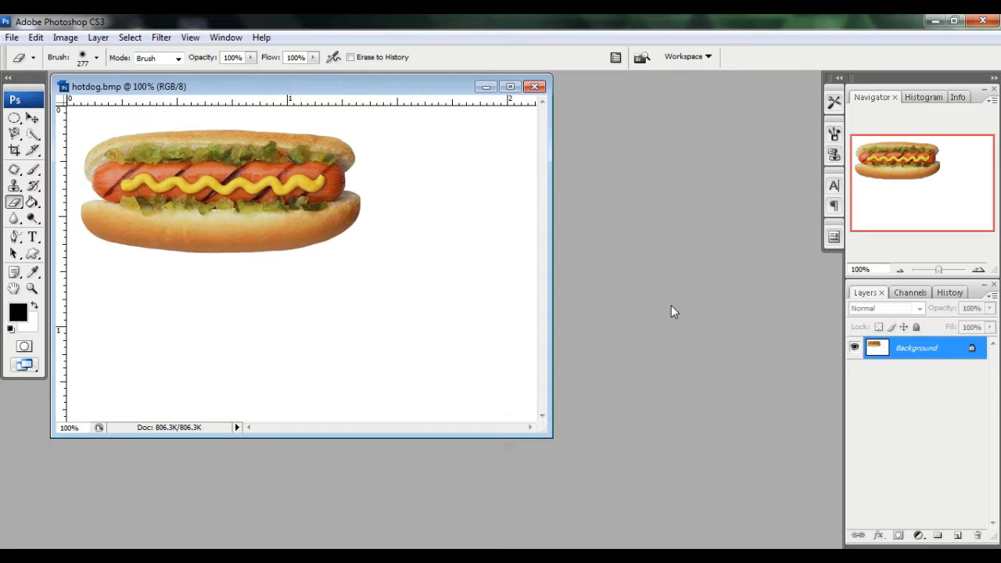
Clone the left part of the hot dog into the empty white area below it, sampling from the bun's upper-left end with the Clone Stamp
{"action": "left_click_drag", "start_coordinate": [395, 92], "coordinate": [466, 131]}
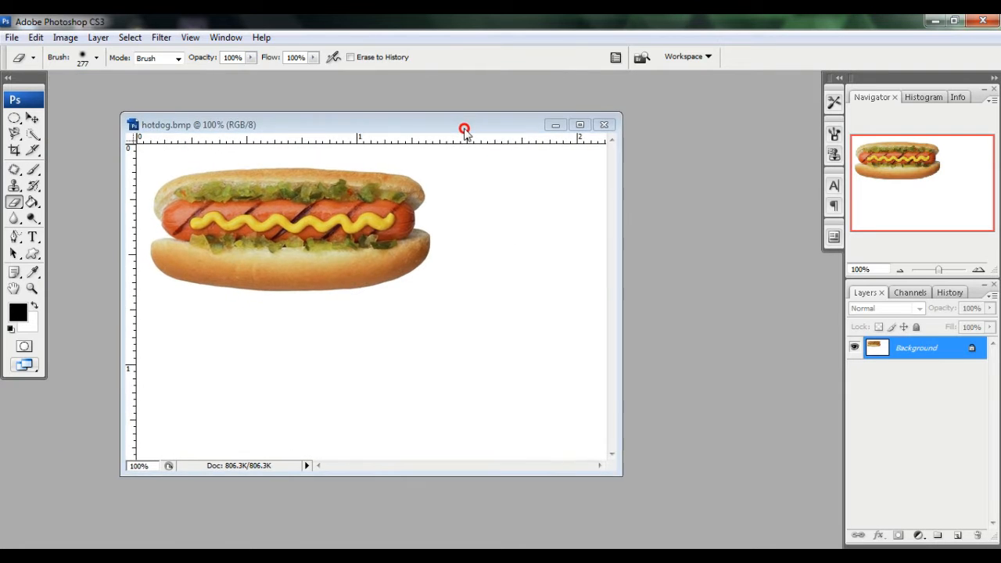
{"action": "left_click", "coordinate": [33, 119]}
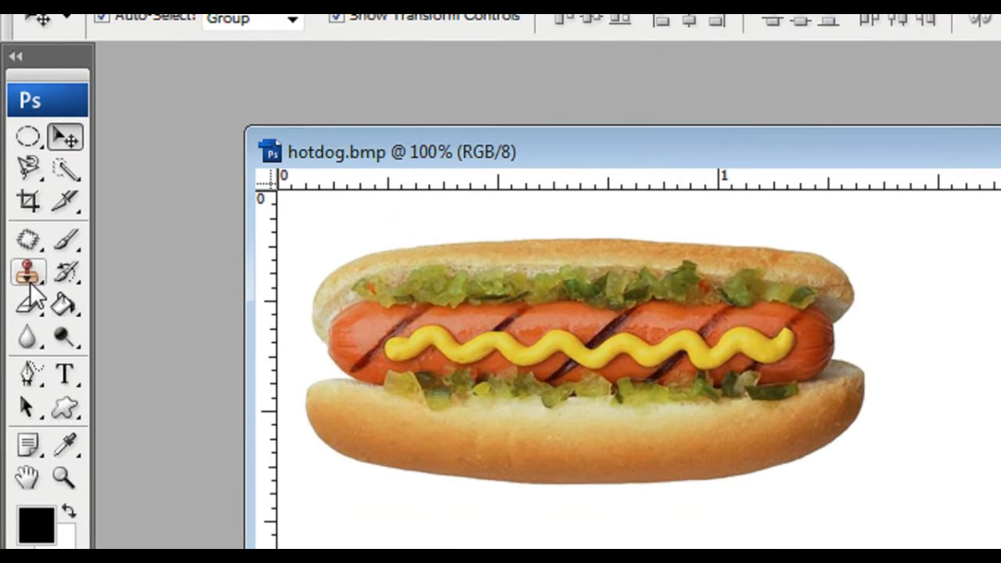
{"action": "left_click", "coordinate": [26, 253]}
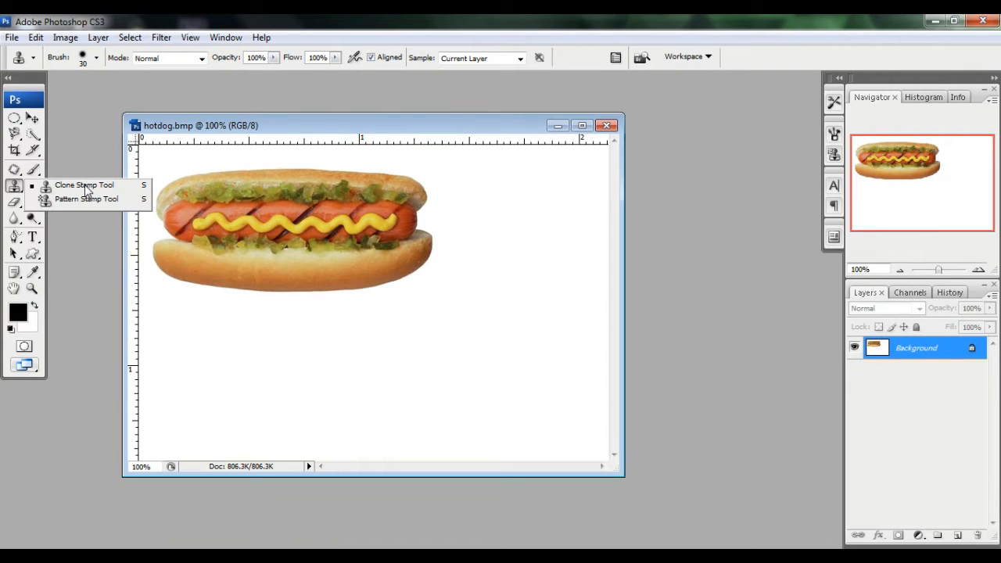
{"action": "left_click", "coordinate": [85, 186]}
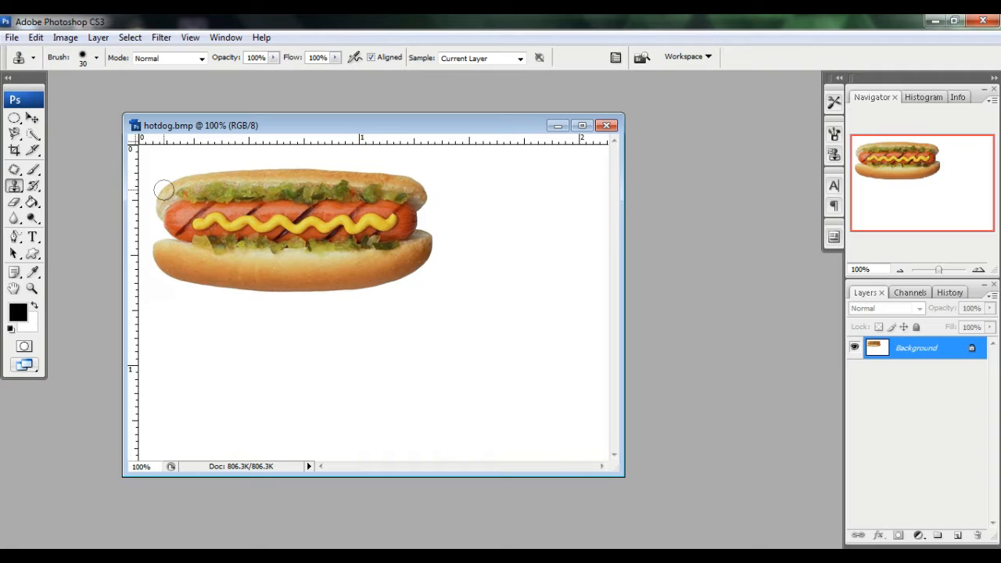
{"action": "left_click", "coordinate": [163, 190], "text": "alt"}
{"action": "left_click", "coordinate": [164, 190], "text": "alt"}
{"action": "left_click", "coordinate": [164, 190], "text": "alt"}
{"action": "mouse_move", "coordinate": [304, 341]}
{"action": "left_mouse_down"}
{"action": "mouse_move", "coordinate": [330, 330]}
{"action": "mouse_move", "coordinate": [306, 373]}
{"action": "mouse_move", "coordinate": [345, 324]}
{"action": "mouse_move", "coordinate": [309, 378]}
{"action": "mouse_move", "coordinate": [303, 353]}
{"action": "mouse_move", "coordinate": [353, 324]}
{"action": "mouse_move", "coordinate": [323, 373]}
{"action": "mouse_move", "coordinate": [381, 315]}
{"action": "mouse_move", "coordinate": [339, 373]}
{"action": "mouse_move", "coordinate": [306, 395]}
{"action": "mouse_move", "coordinate": [329, 385]}
{"action": "mouse_move", "coordinate": [306, 412]}
{"action": "mouse_move", "coordinate": [299, 393]}
{"action": "mouse_move", "coordinate": [291, 405]}
{"action": "mouse_move", "coordinate": [317, 421]}
{"action": "mouse_move", "coordinate": [396, 320]}
{"action": "mouse_move", "coordinate": [319, 424]}
{"action": "mouse_move", "coordinate": [333, 429]}
{"action": "mouse_move", "coordinate": [351, 420]}
{"action": "mouse_move", "coordinate": [415, 321]}
{"action": "left_mouse_up"}
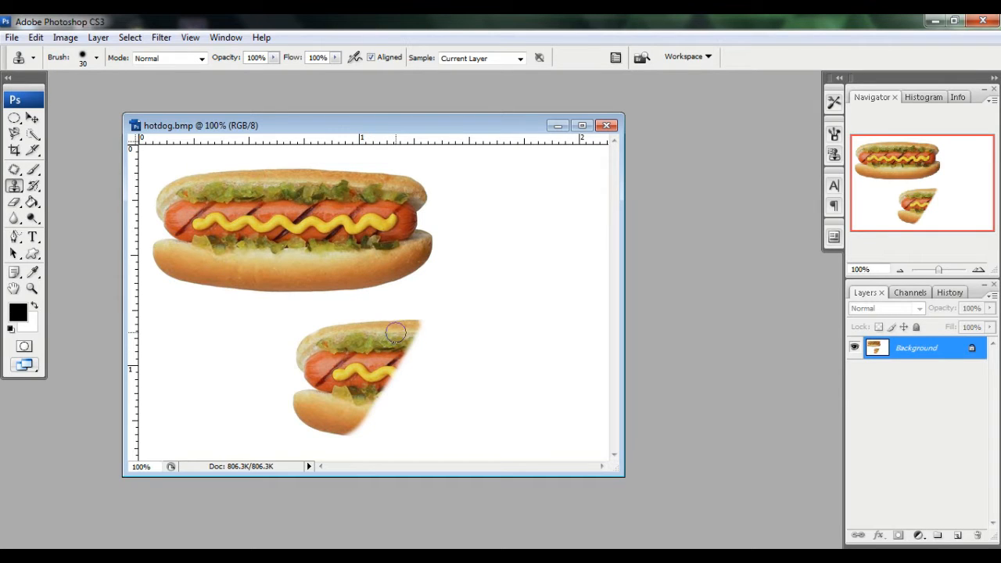
Enlarge the clone brush to 60 px and paint in the rest of the hot dog copy
{"action": "key", "text": "bracketright"}
{"action": "key", "text": "bracketright"}
{"action": "key", "text": "bracketright"}
{"action": "mouse_move", "coordinate": [405, 334]}
{"action": "left_mouse_down"}
{"action": "mouse_move", "coordinate": [420, 339]}
{"action": "mouse_move", "coordinate": [343, 422]}
{"action": "mouse_move", "coordinate": [383, 414]}
{"action": "mouse_move", "coordinate": [438, 363]}
{"action": "mouse_move", "coordinate": [445, 329]}
{"action": "mouse_move", "coordinate": [458, 324]}
{"action": "mouse_move", "coordinate": [467, 359]}
{"action": "mouse_move", "coordinate": [432, 387]}
{"action": "mouse_move", "coordinate": [438, 402]}
{"action": "mouse_move", "coordinate": [388, 432]}
{"action": "mouse_move", "coordinate": [357, 420]}
{"action": "mouse_move", "coordinate": [445, 418]}
{"action": "mouse_move", "coordinate": [486, 368]}
{"action": "mouse_move", "coordinate": [485, 316]}
{"action": "mouse_move", "coordinate": [509, 331]}
{"action": "mouse_move", "coordinate": [471, 394]}
{"action": "mouse_move", "coordinate": [439, 425]}
{"action": "mouse_move", "coordinate": [500, 402]}
{"action": "mouse_move", "coordinate": [519, 336]}
{"action": "mouse_move", "coordinate": [485, 433]}
{"action": "mouse_move", "coordinate": [504, 422]}
{"action": "mouse_move", "coordinate": [538, 387]}
{"action": "mouse_move", "coordinate": [553, 342]}
{"action": "mouse_move", "coordinate": [530, 339]}
{"action": "mouse_move", "coordinate": [556, 335]}
{"action": "mouse_move", "coordinate": [563, 391]}
{"action": "mouse_move", "coordinate": [545, 414]}
{"action": "mouse_move", "coordinate": [485, 419]}
{"action": "mouse_move", "coordinate": [520, 410]}
{"action": "left_mouse_up"}
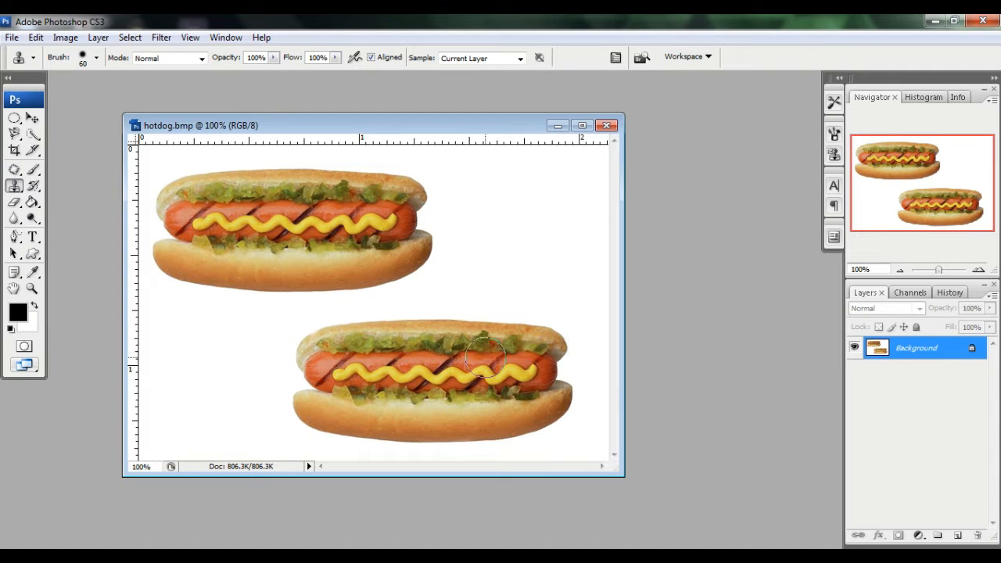
Open the face image from the PS folder and place its window beside the hot dog's left end
{"action": "double_click", "coordinate": [671, 230]}
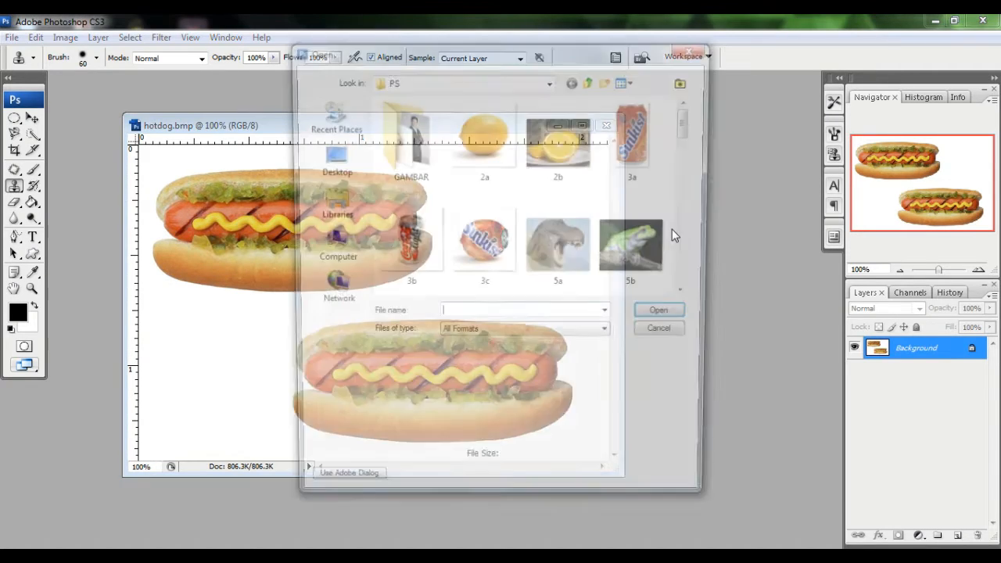
{"action": "scroll", "coordinate": [658, 193], "scroll_direction": "down", "scroll_amount": 4}
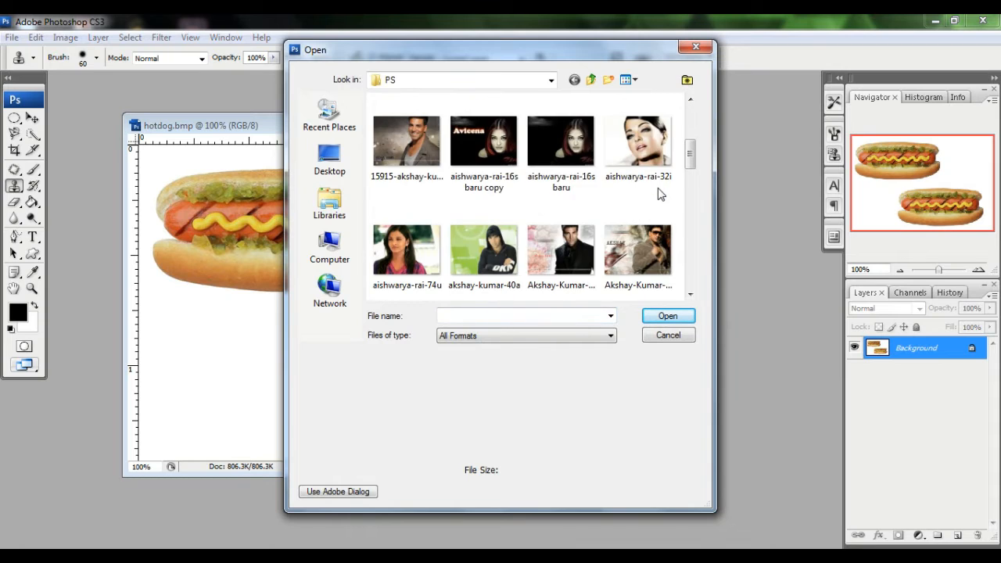
{"action": "scroll", "coordinate": [660, 194], "scroll_direction": "down", "scroll_amount": 6}
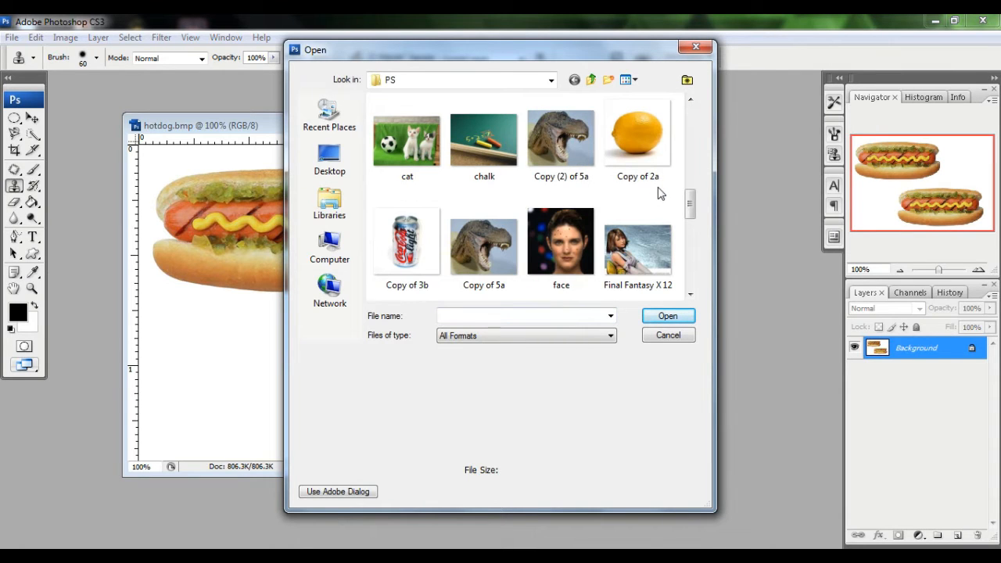
{"action": "left_click", "coordinate": [574, 232]}
{"action": "left_click", "coordinate": [666, 316]}
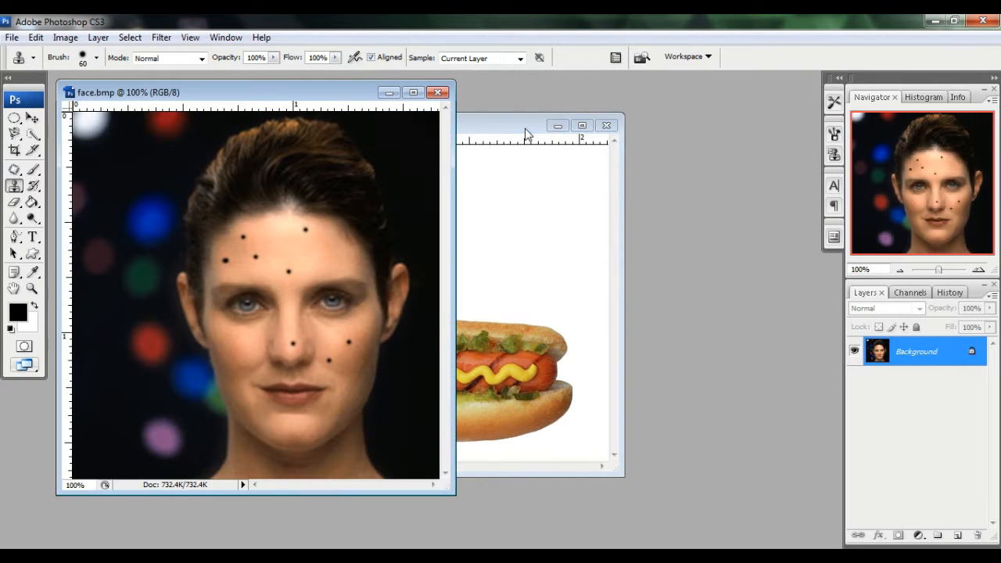
{"action": "mouse_move", "coordinate": [310, 92]}
{"action": "left_mouse_down"}
{"action": "mouse_move", "coordinate": [385, 112]}
{"action": "mouse_move", "coordinate": [591, 111]}
{"action": "left_mouse_up"}
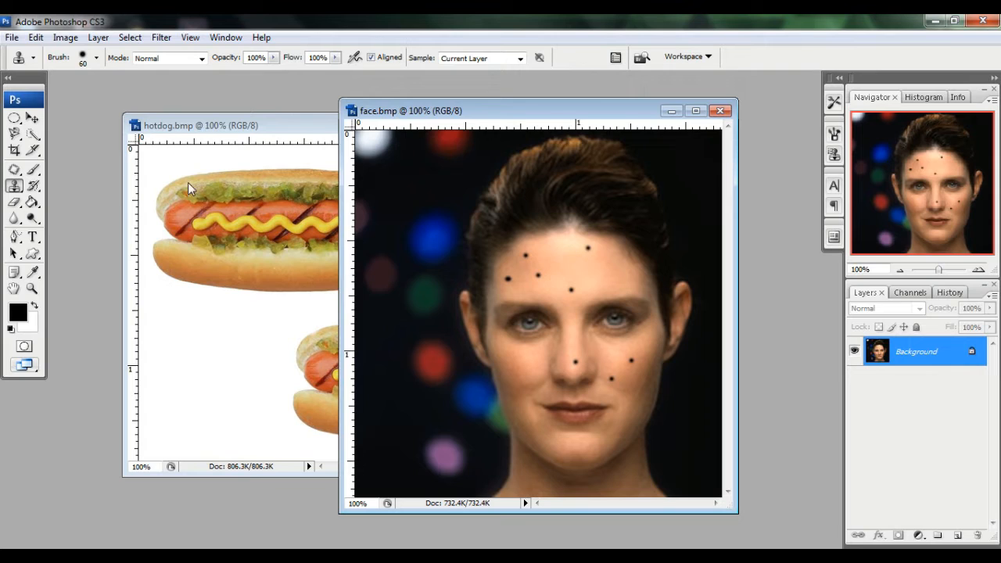
Set the Clone Stamp brush to 23% hardness and a 30 px diameter
{"action": "left_click", "coordinate": [15, 188]}
{"action": "left_click", "coordinate": [66, 185]}
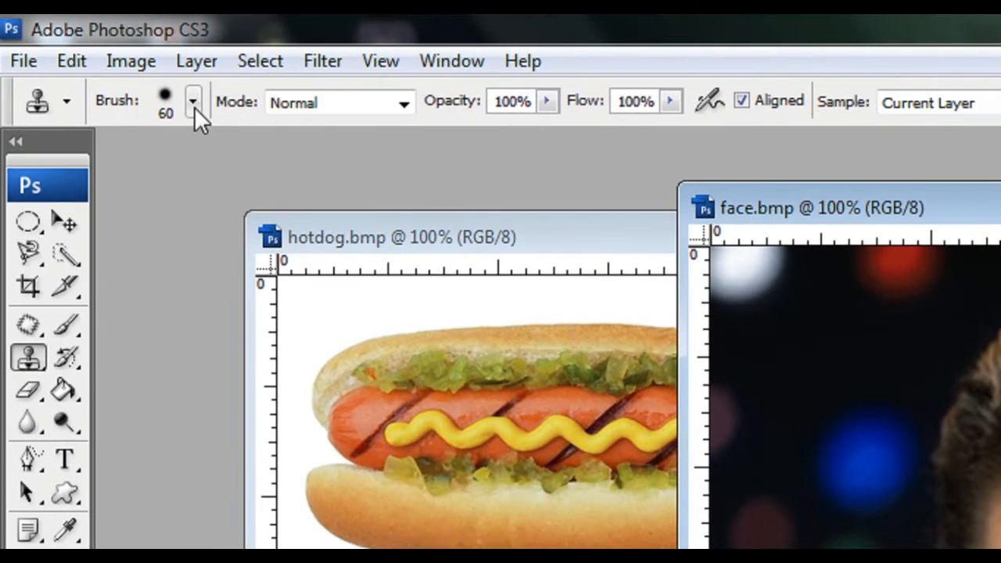
{"action": "left_click", "coordinate": [193, 103]}
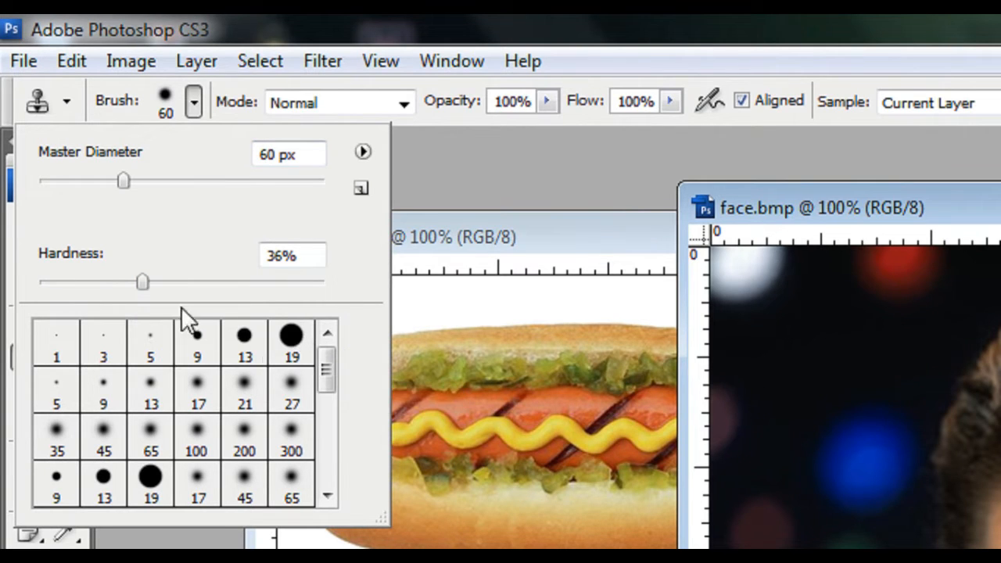
{"action": "left_click", "coordinate": [143, 287]}
{"action": "left_click_drag", "start_coordinate": [142, 285], "coordinate": [108, 287]}
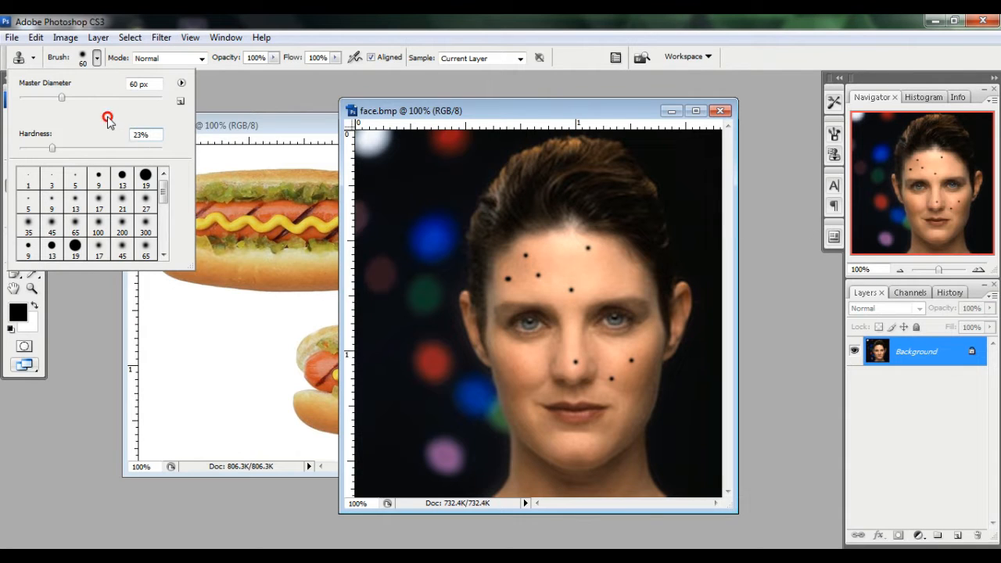
{"action": "left_click", "coordinate": [440, 112]}
{"action": "key", "text": "bracketleft"}
{"action": "key", "text": "bracketleft"}
{"action": "key", "text": "bracketleft"}
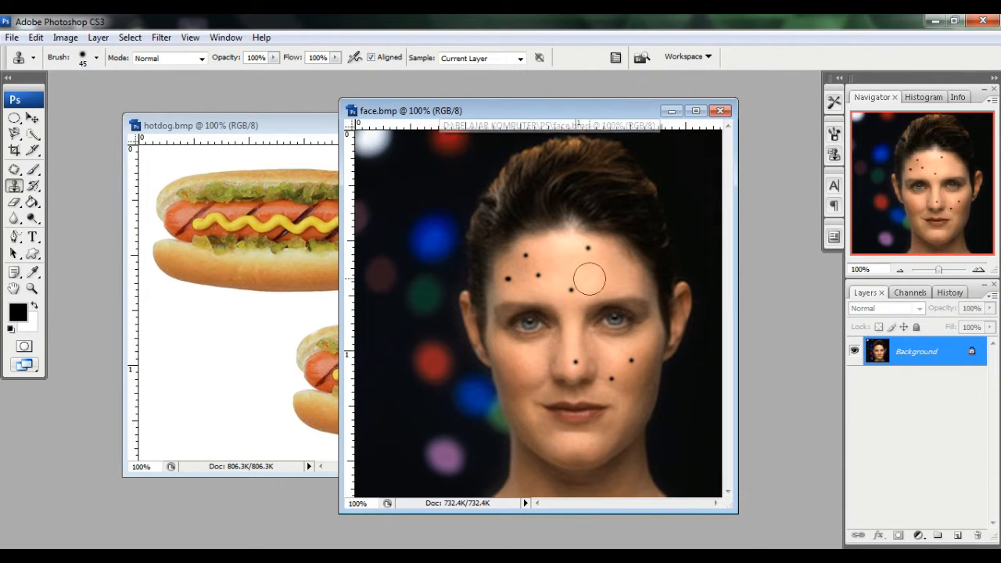
{"action": "key", "text": "bracketright"}
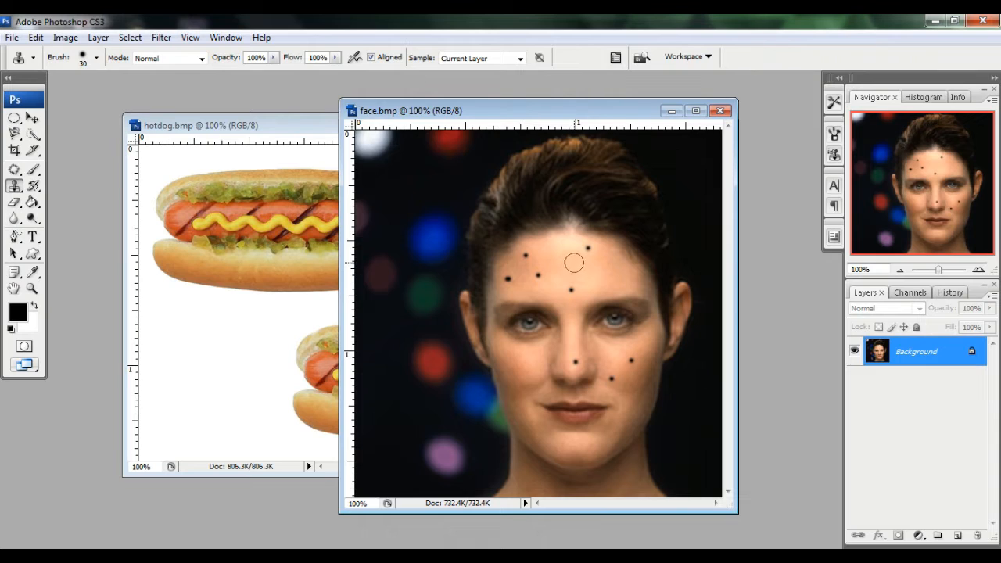
Clone nearby clean skin over the spot above the nose and two spots on the left side of the forehead
{"action": "left_click", "coordinate": [576, 265], "text": "alt"}
{"action": "left_click", "coordinate": [572, 288]}
{"action": "left_click", "coordinate": [535, 261], "text": "alt"}
{"action": "left_click", "coordinate": [537, 274]}
{"action": "left_click", "coordinate": [525, 256]}
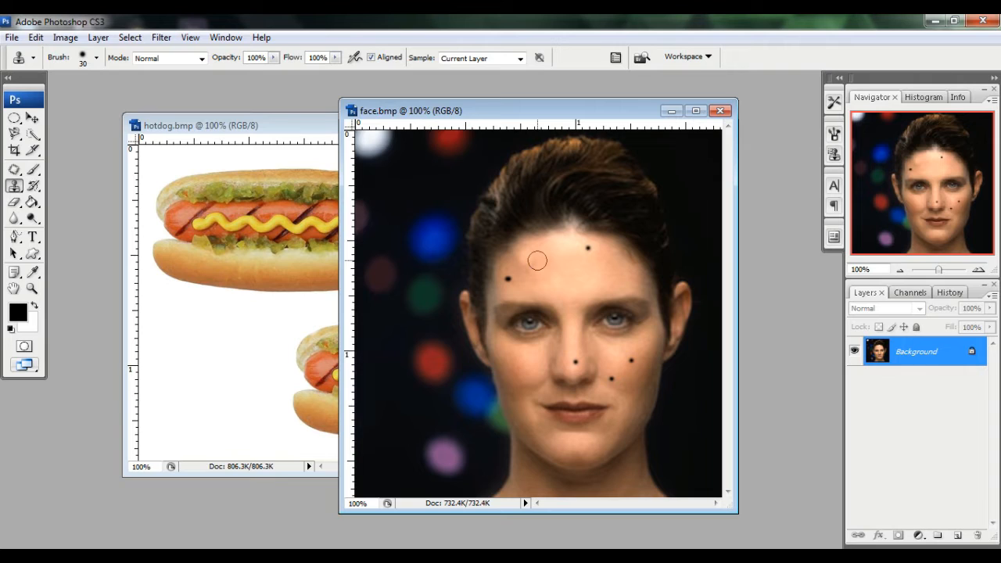
{"action": "mouse_move", "coordinate": [537, 260]}
{"action": "left_mouse_down"}
{"action": "mouse_move", "coordinate": [563, 281]}
{"action": "mouse_move", "coordinate": [571, 263]}
{"action": "mouse_move", "coordinate": [558, 271]}
{"action": "left_mouse_up"}
Clone clean skin over the dark spot just below the hairline and touch up the other forehead spots
{"action": "key", "text": "alt"}
{"action": "left_click", "coordinate": [588, 266], "text": "alt"}
{"action": "left_click", "coordinate": [588, 247]}
{"action": "left_click", "coordinate": [588, 248]}
{"action": "left_click", "coordinate": [525, 255]}
{"action": "left_click", "coordinate": [539, 276]}
{"action": "left_click", "coordinate": [572, 289]}
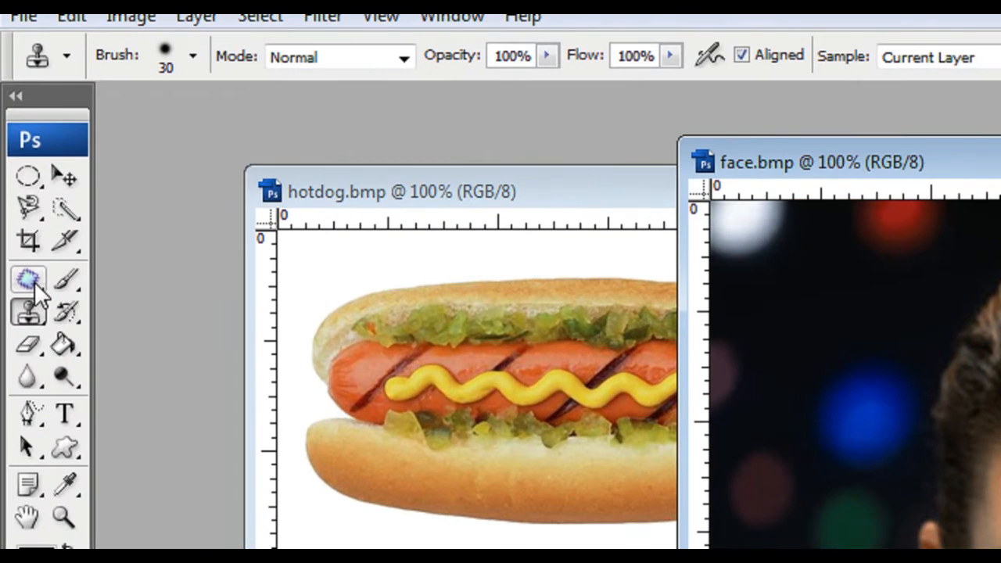
Remove the five forehead spots with the Healing Brush, sampling clean skin from the middle of the forehead
{"action": "left_click", "coordinate": [16, 171]}
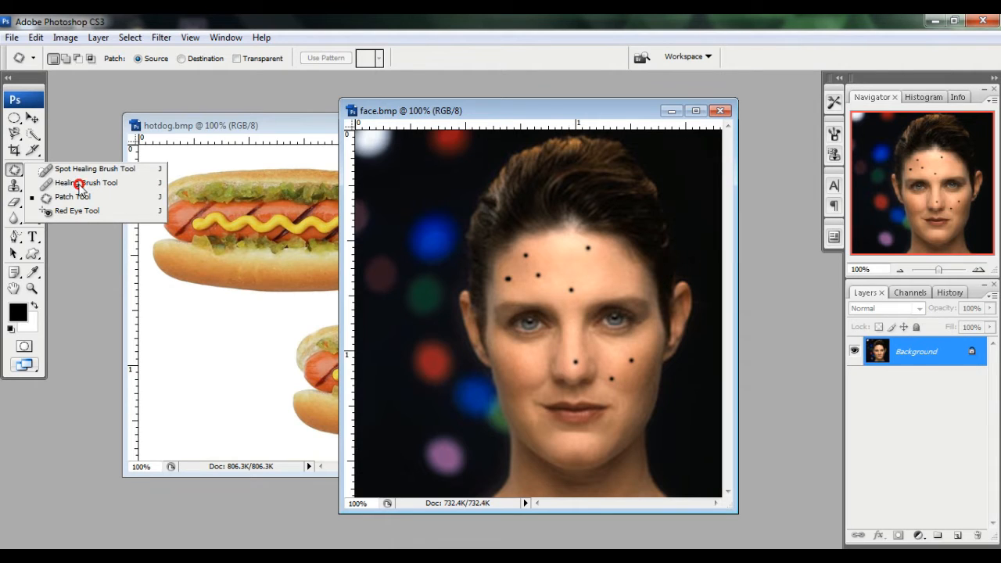
{"action": "left_click", "coordinate": [82, 182]}
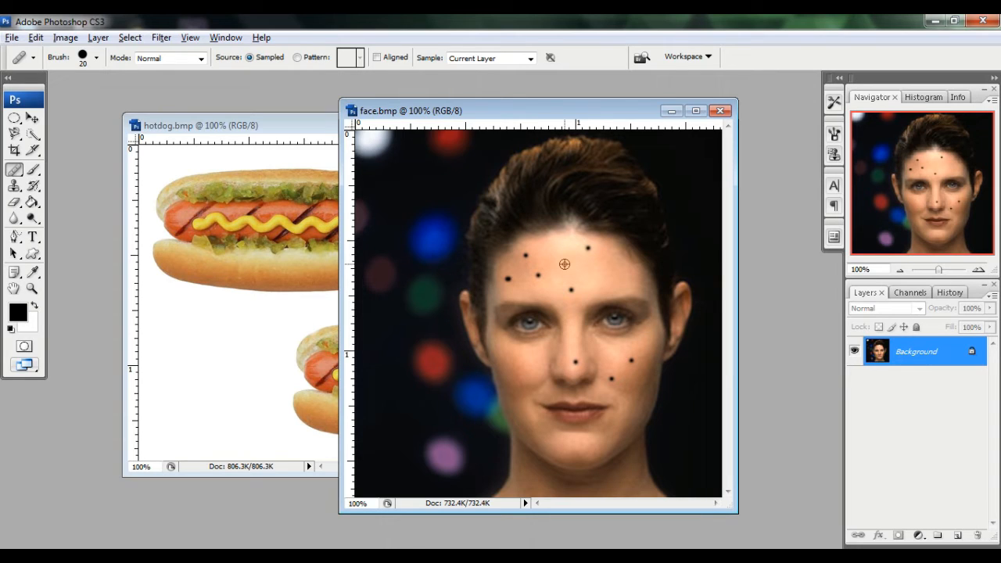
{"action": "left_click", "coordinate": [564, 264], "text": "alt"}
{"action": "left_click", "coordinate": [570, 290]}
{"action": "left_click", "coordinate": [588, 248]}
{"action": "left_click", "coordinate": [538, 275]}
{"action": "left_click", "coordinate": [526, 255]}
{"action": "left_click", "coordinate": [509, 278]}
Heal the two dark spots on the cheek and the one on the nose
{"action": "left_click", "coordinate": [630, 360]}
{"action": "left_click", "coordinate": [613, 380]}
{"action": "left_click", "coordinate": [574, 359]}
Patch the forehead spot above the nose with clean skin from just above it using the Patch tool, and deselect the area
{"action": "left_click", "coordinate": [13, 172]}
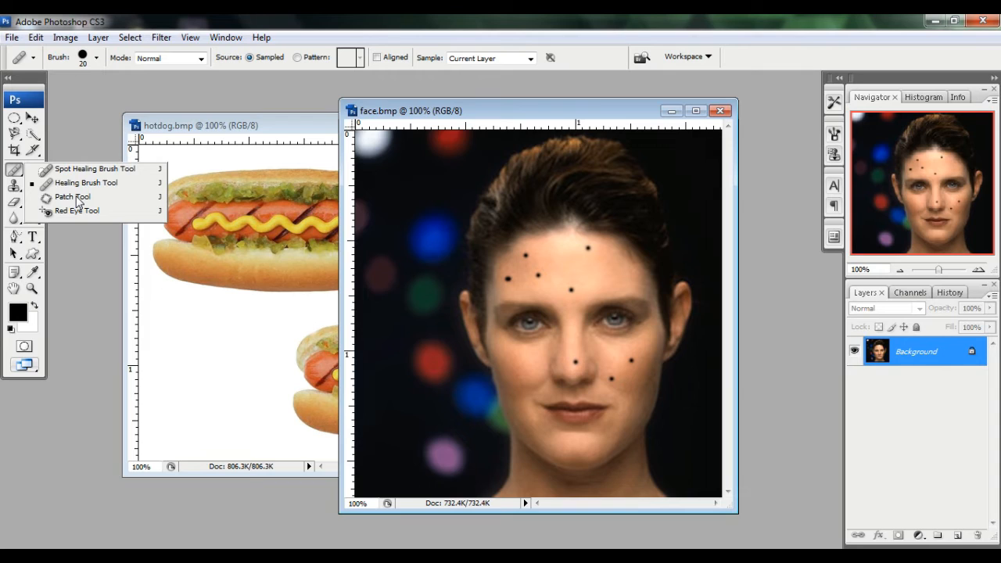
{"action": "left_click", "coordinate": [78, 198]}
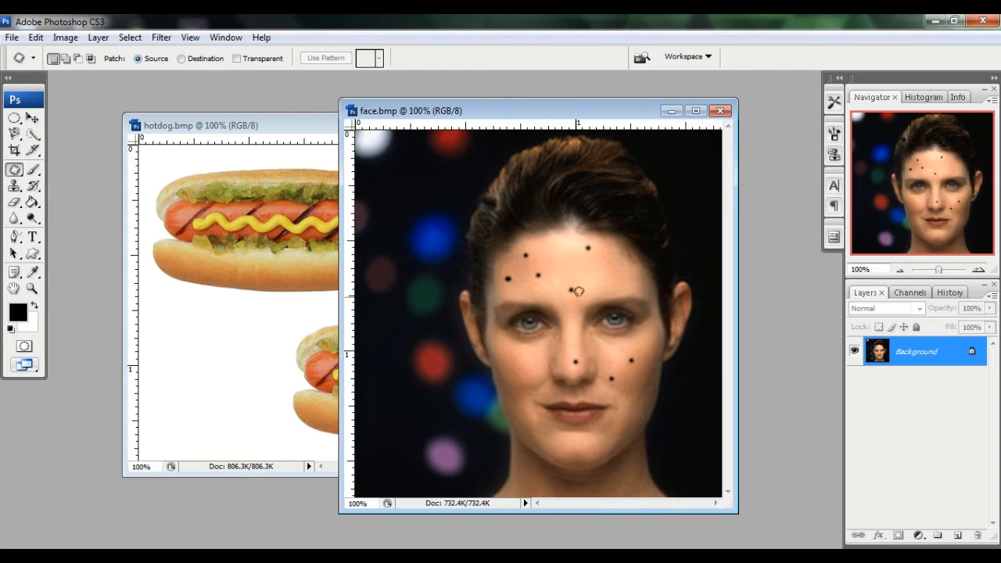
{"action": "mouse_move", "coordinate": [578, 291]}
{"action": "left_mouse_down"}
{"action": "mouse_move", "coordinate": [561, 287]}
{"action": "mouse_move", "coordinate": [569, 273]}
{"action": "mouse_move", "coordinate": [583, 290]}
{"action": "mouse_move", "coordinate": [571, 288]}
{"action": "left_mouse_up"}
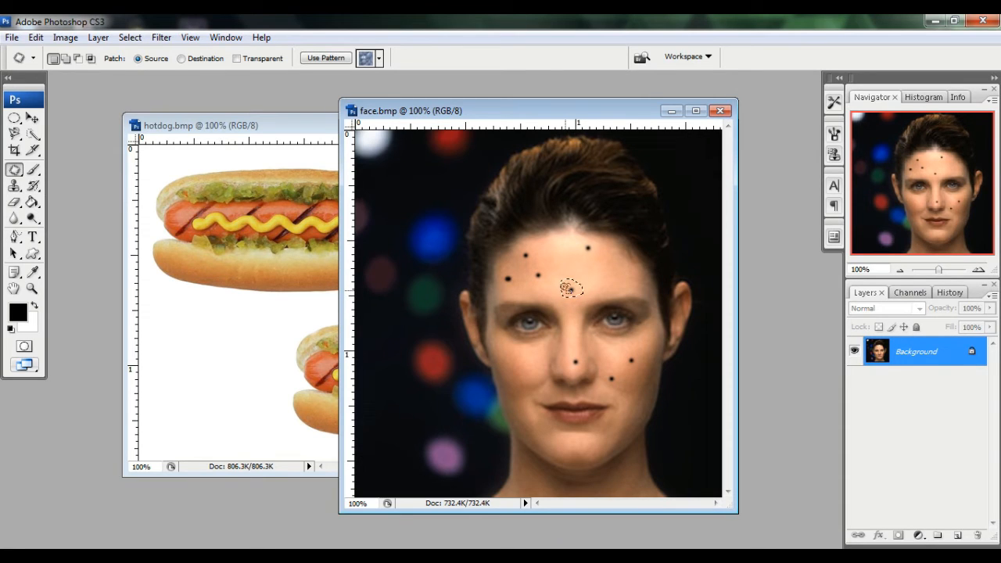
{"action": "left_click_drag", "start_coordinate": [570, 287], "coordinate": [559, 266]}
{"action": "left_click", "coordinate": [130, 37]}
{"action": "left_click", "coordinate": [145, 67]}
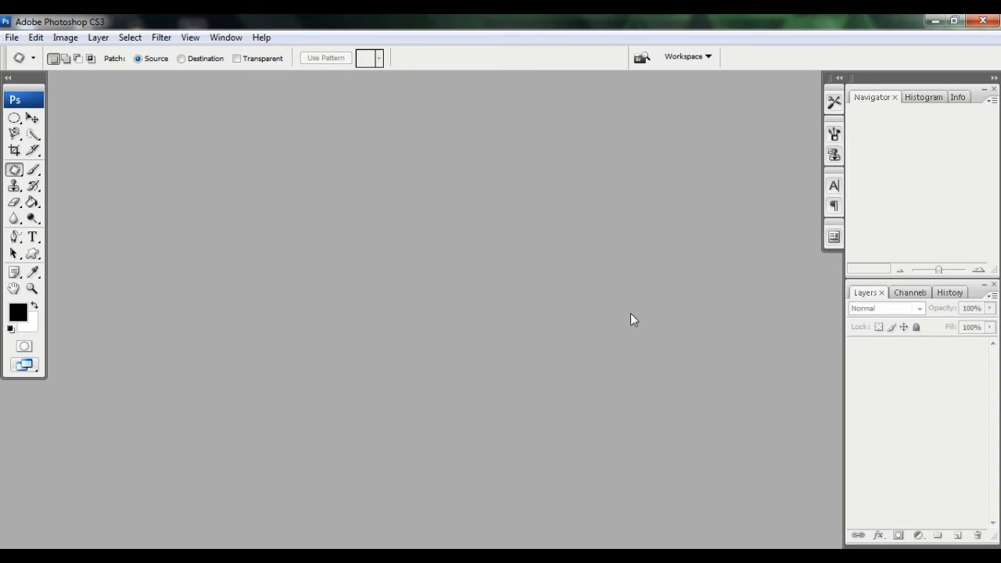
Open the images 2a.jpg and Hasil TC 1.jpg together from the PS folder
{"action": "double_click", "coordinate": [382, 297]}
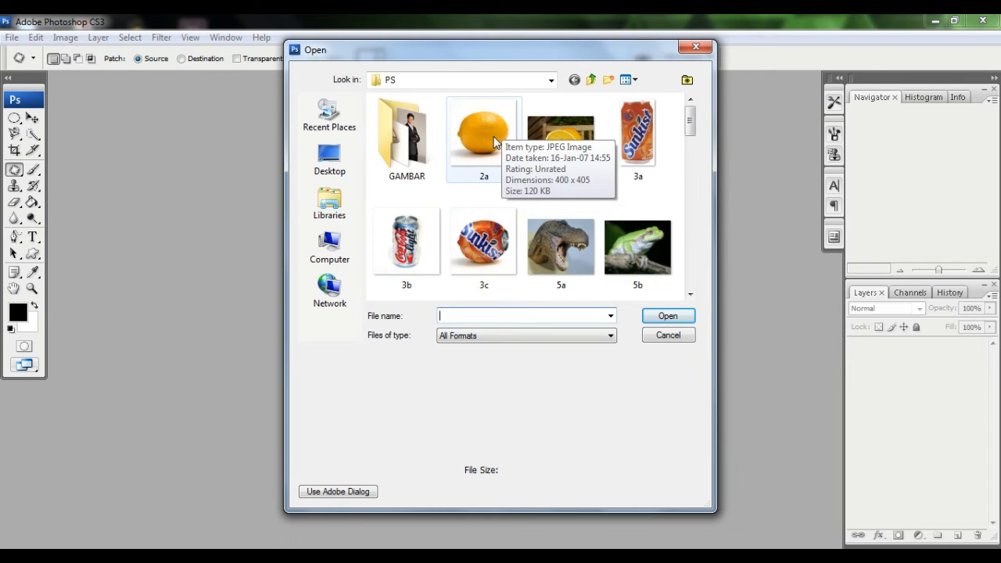
{"action": "left_click", "coordinate": [494, 141]}
{"action": "scroll", "coordinate": [556, 192], "scroll_direction": "down", "scroll_amount": 5}
{"action": "scroll", "coordinate": [556, 192], "scroll_direction": "down", "scroll_amount": 10}
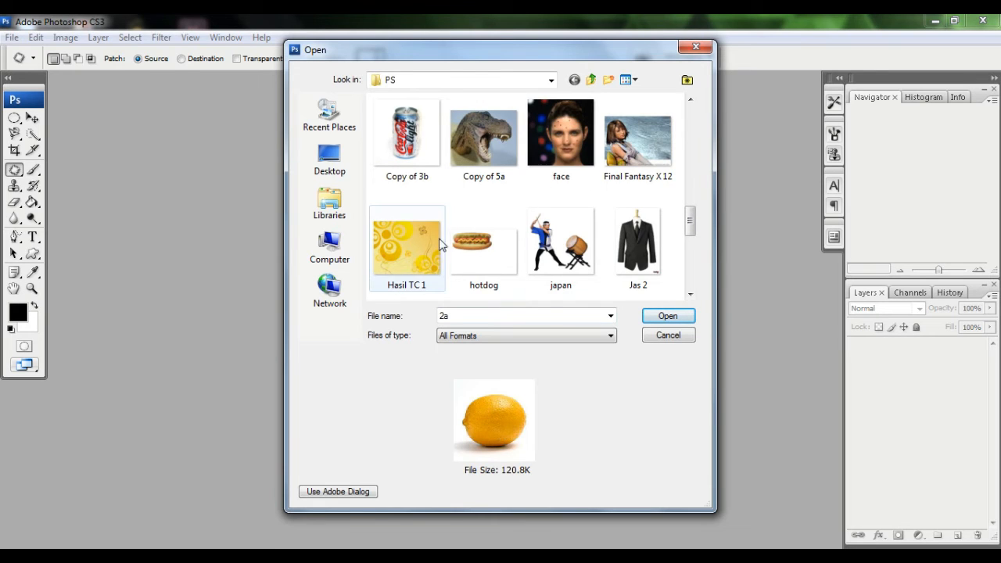
{"action": "left_click", "coordinate": [414, 248], "text": "ctrl"}
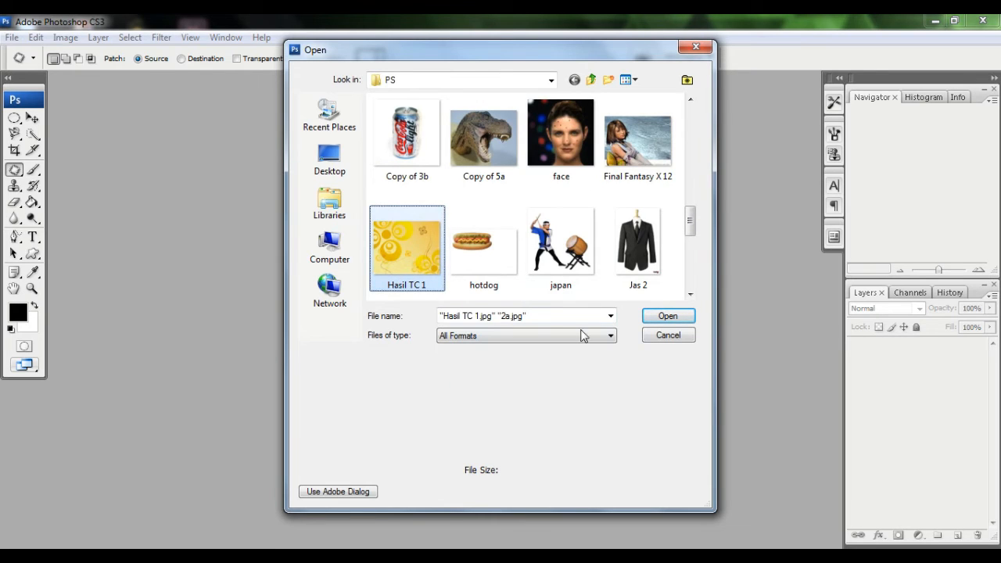
{"action": "left_click", "coordinate": [674, 316]}
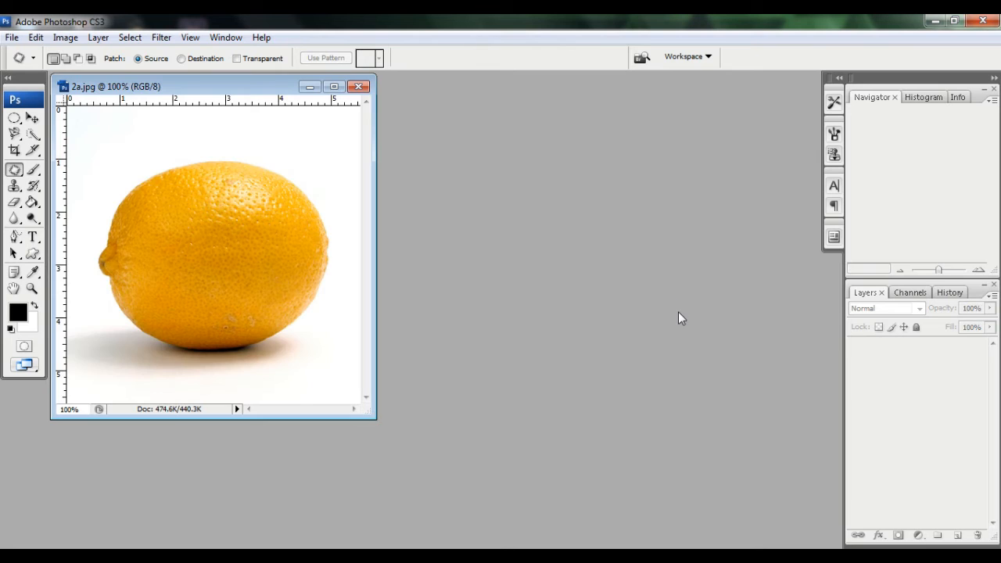
Arrange the two image windows side by side and copy the fruit image into Hasil TC 1.jpg as a new layer
{"action": "left_click_drag", "start_coordinate": [273, 91], "coordinate": [517, 136]}
{"action": "left_click", "coordinate": [32, 117]}
{"action": "left_click_drag", "start_coordinate": [149, 195], "coordinate": [514, 288]}
Scale the fruit layer up proportionally to about 254% and apply the transformation
{"action": "left_click_drag", "start_coordinate": [540, 353], "coordinate": [655, 442]}
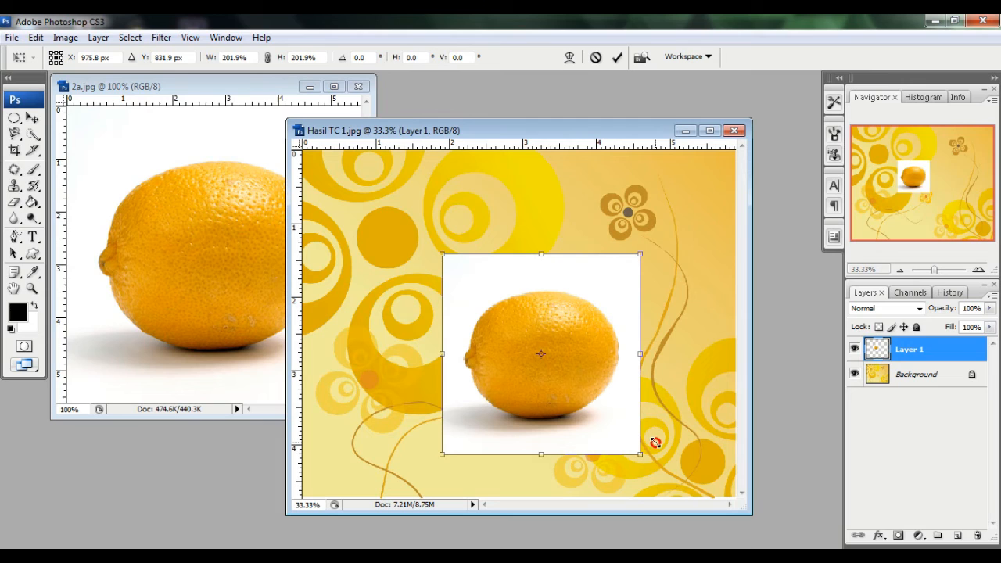
{"action": "left_click_drag", "start_coordinate": [443, 254], "coordinate": [391, 201]}
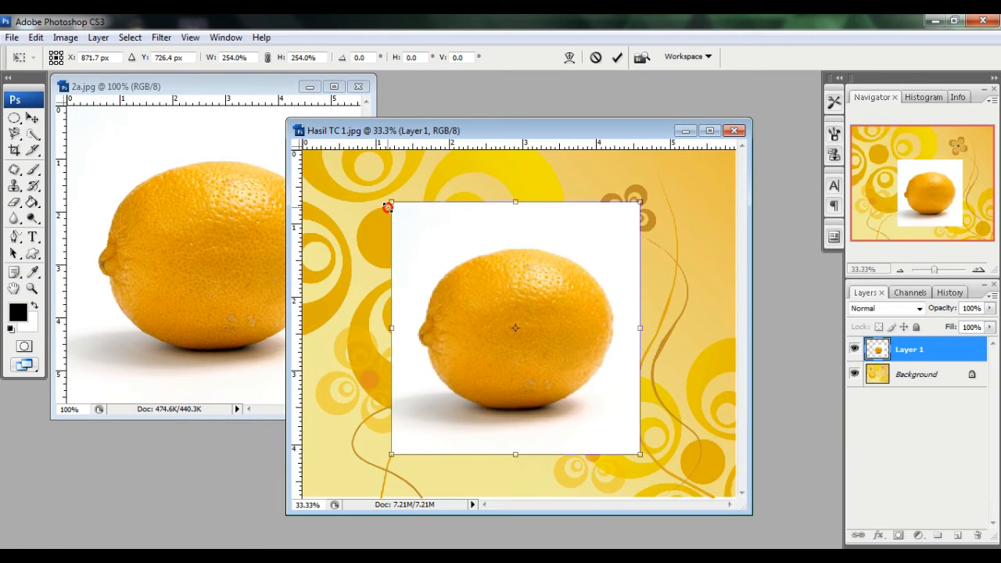
{"action": "left_click", "coordinate": [615, 57]}
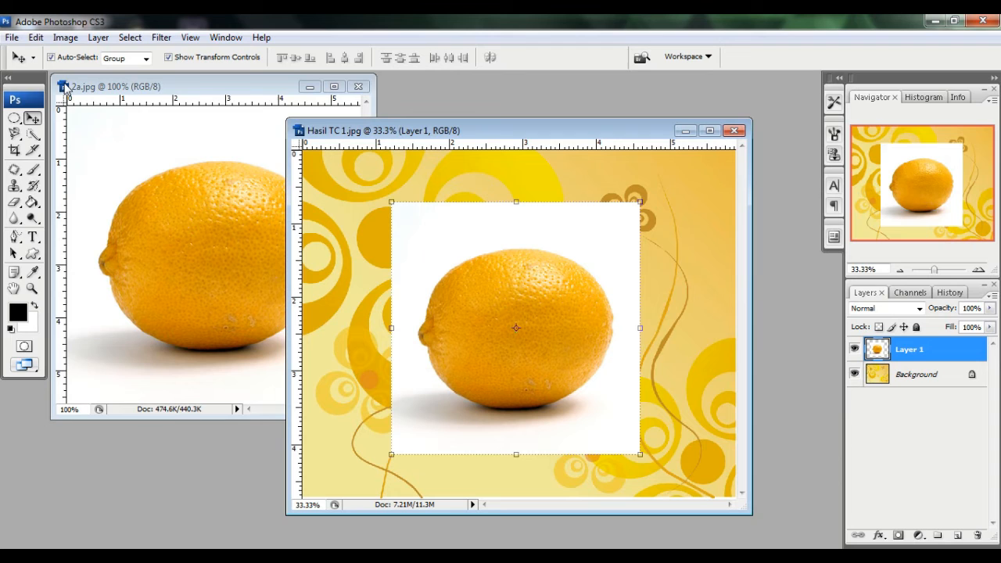
{"action": "left_click", "coordinate": [36, 37]}
{"action": "mouse_move", "coordinate": [87, 298]}
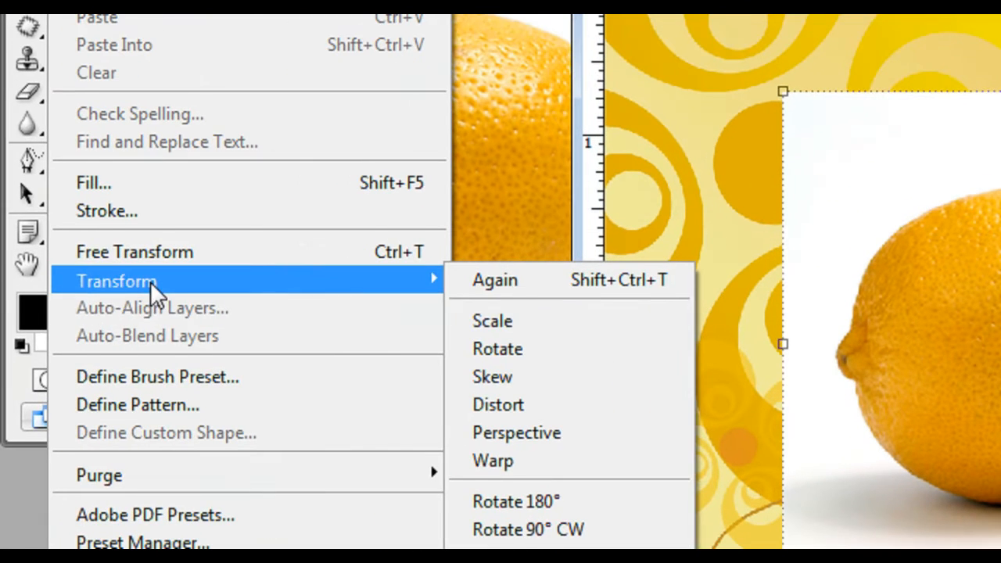
{"action": "mouse_move", "coordinate": [206, 290]}
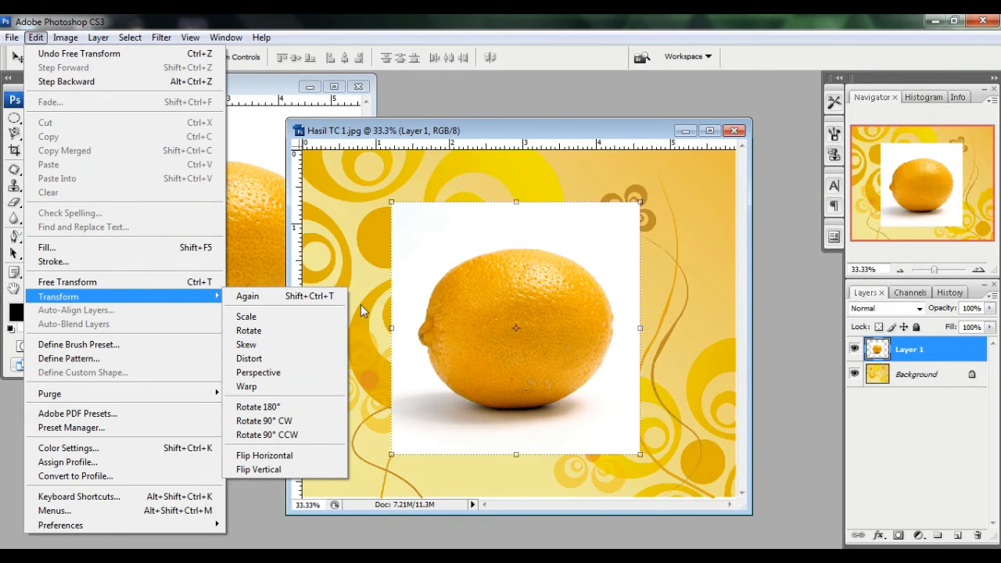
{"action": "left_click", "coordinate": [483, 133]}
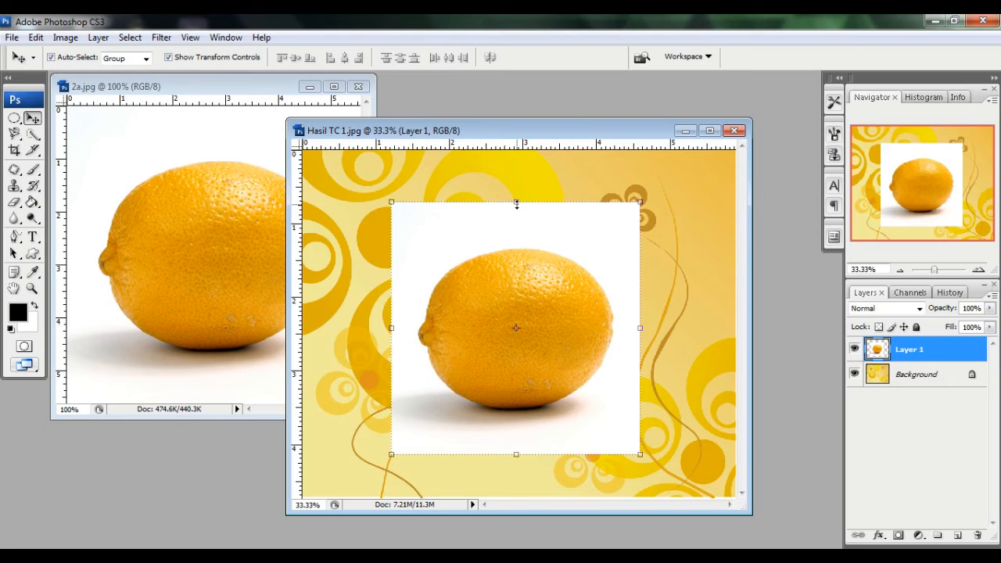
Try rotating the fruit layer clockwise by about 9.4°, and undo the rotation
{"action": "left_click", "coordinate": [640, 201]}
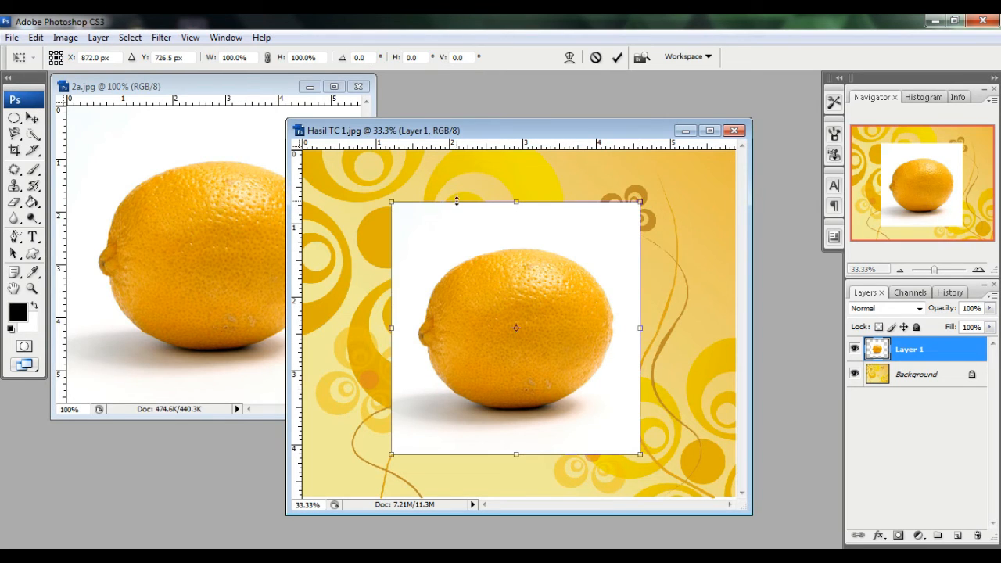
{"action": "right_click", "coordinate": [639, 201]}
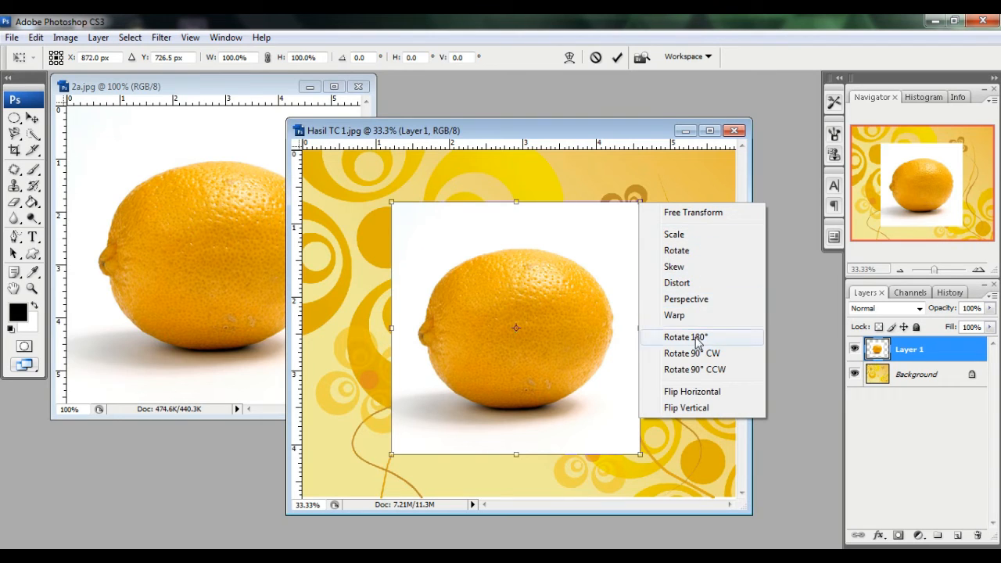
{"action": "left_click", "coordinate": [692, 251]}
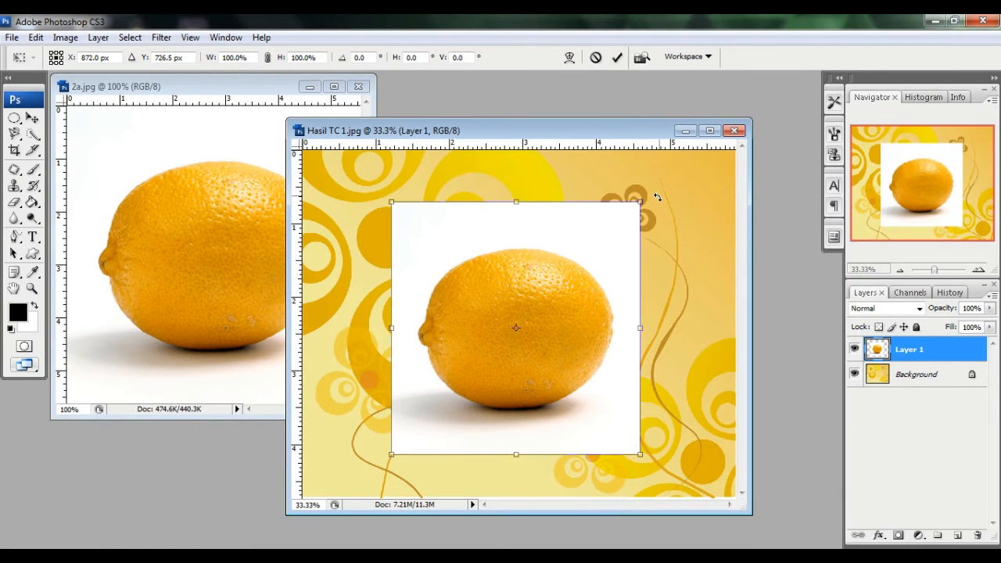
{"action": "left_click_drag", "start_coordinate": [659, 196], "coordinate": [640, 249]}
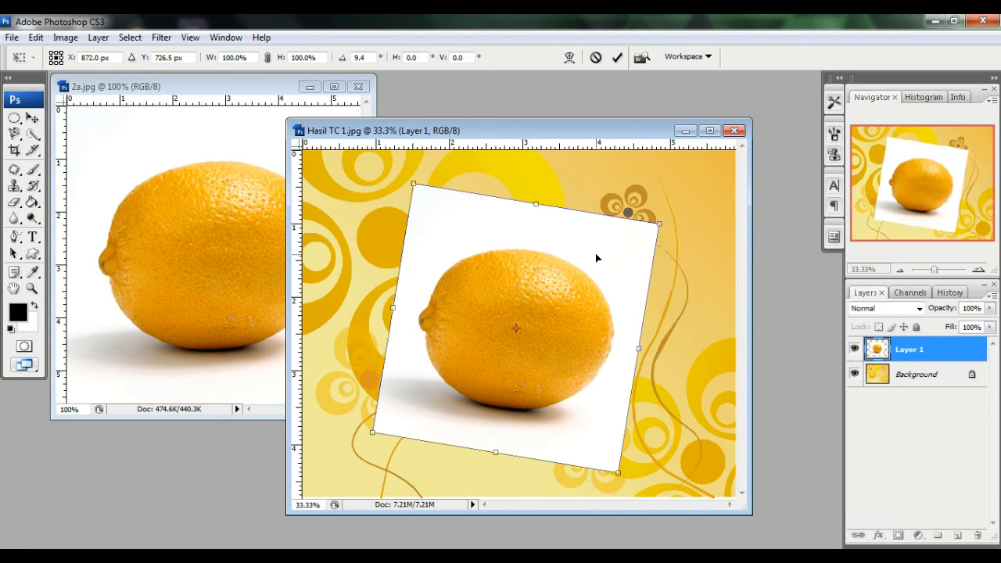
{"action": "key", "text": "ctrl+z"}
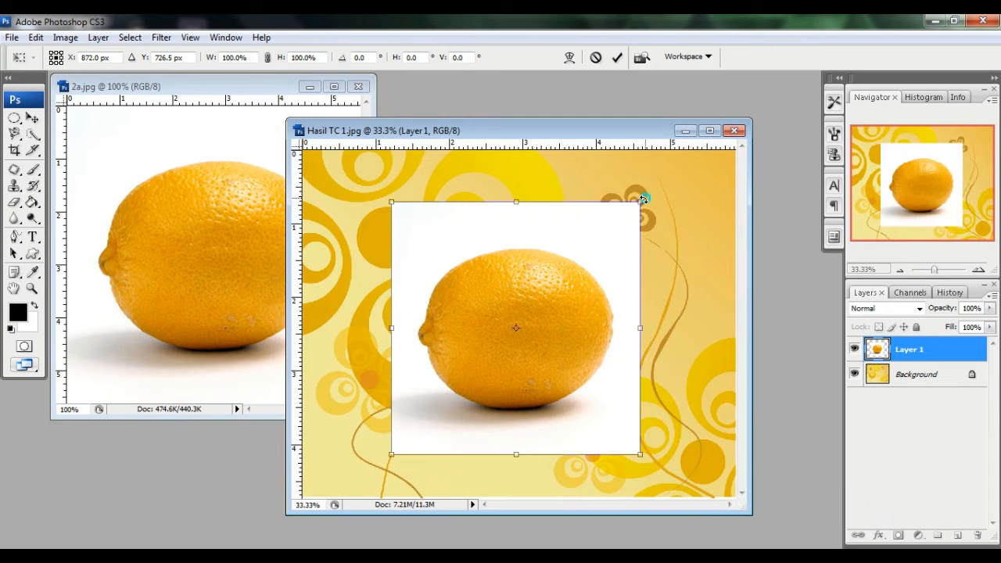
Try skewing the fruit layer from its upper-right corner, and undo the skew
{"action": "right_click", "coordinate": [641, 200]}
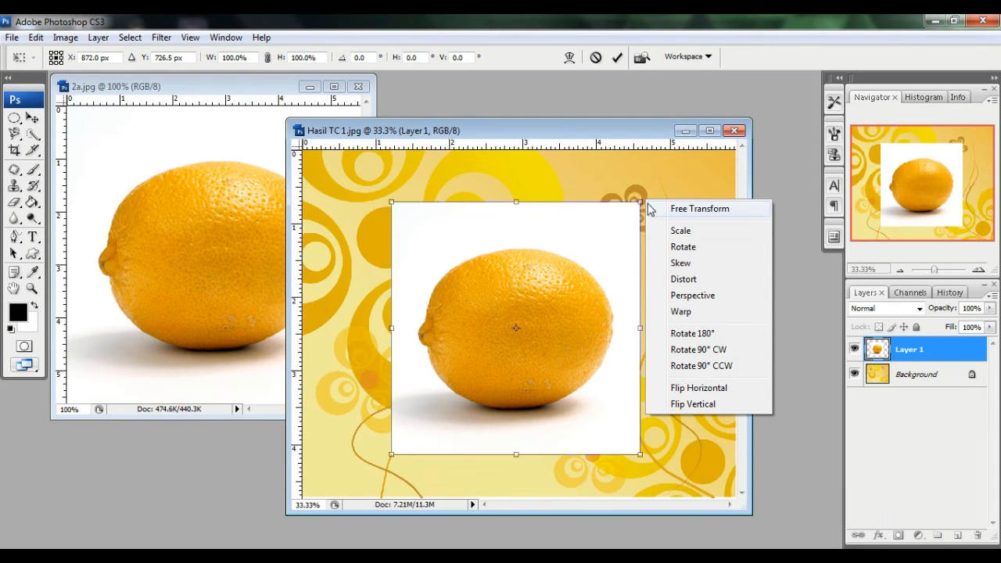
{"action": "left_click", "coordinate": [680, 262]}
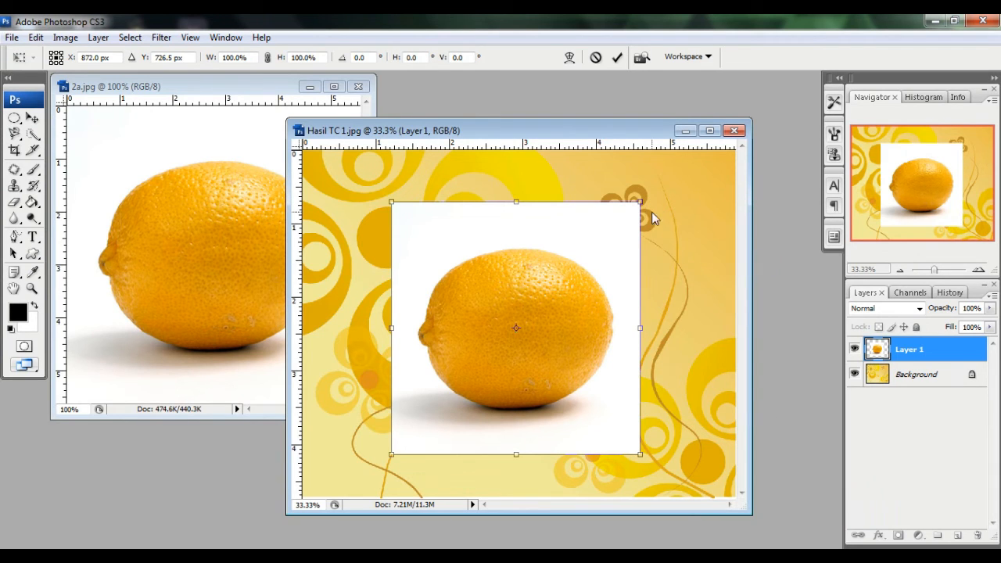
{"action": "left_click_drag", "start_coordinate": [639, 203], "coordinate": [623, 338]}
{"action": "left_click_drag", "start_coordinate": [623, 236], "coordinate": [621, 204]}
{"action": "key", "text": "ctrl+z"}
Try distorting the fruit layer by pulling its upper-right corner inward, and undo the distortion
{"action": "right_click", "coordinate": [639, 203]}
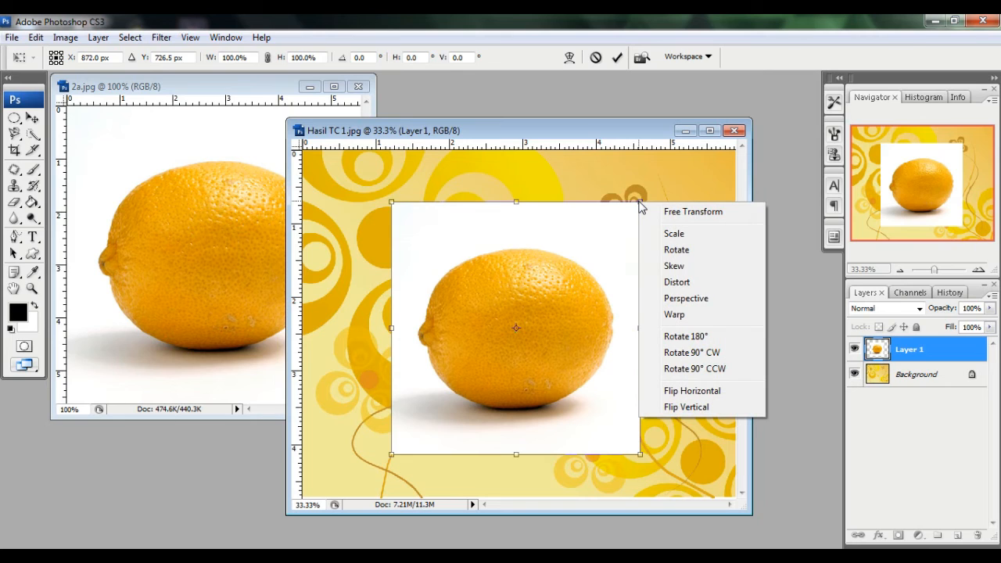
{"action": "left_click", "coordinate": [676, 284]}
{"action": "left_click_drag", "start_coordinate": [640, 203], "coordinate": [607, 249]}
{"action": "key", "text": "ctrl+z"}
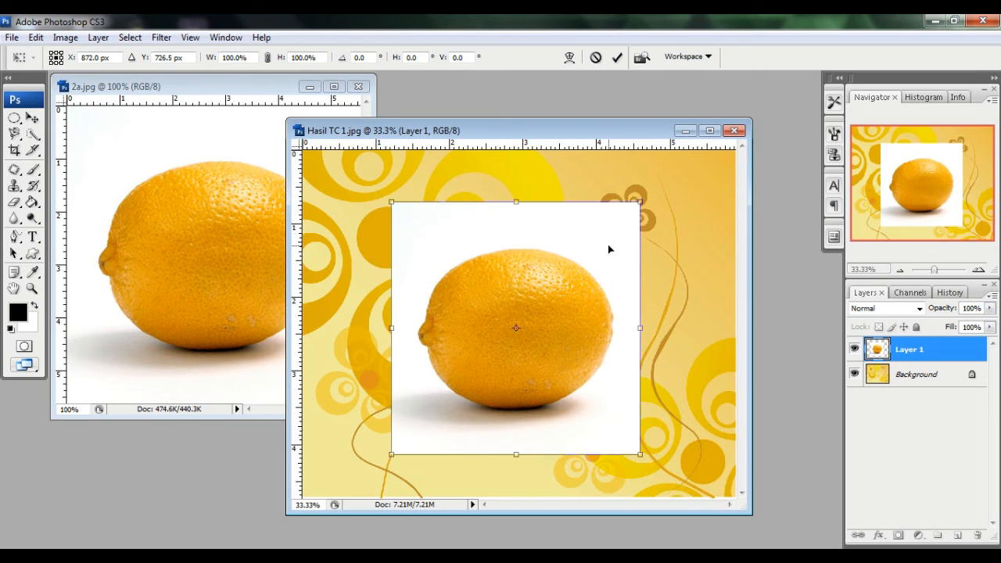
Narrow the fruit layer's right side with a Perspective transform, undo the extra narrowing along its top edge, and apply the transformation
{"action": "right_click", "coordinate": [639, 207]}
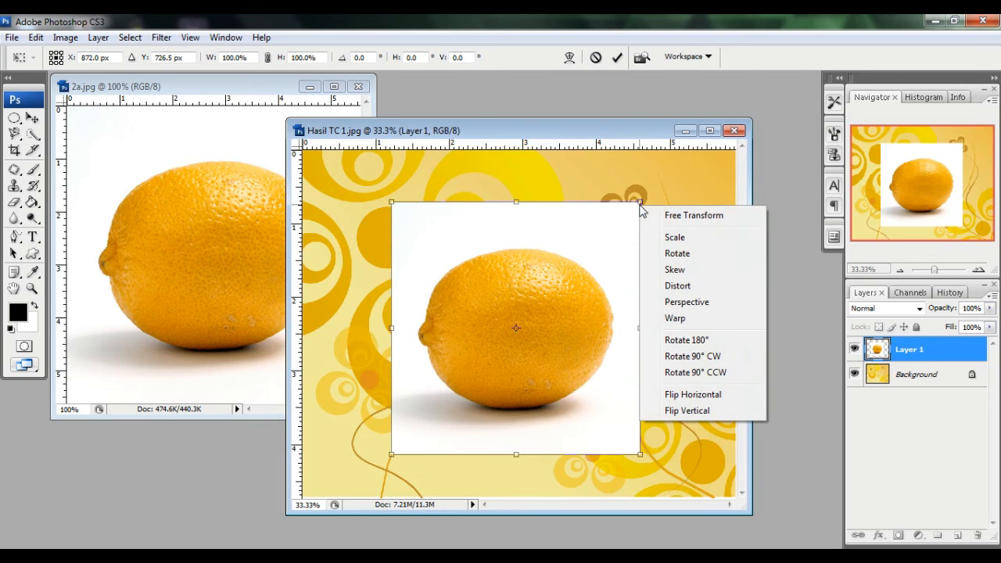
{"action": "left_click", "coordinate": [693, 305]}
{"action": "left_click_drag", "start_coordinate": [643, 205], "coordinate": [576, 245]}
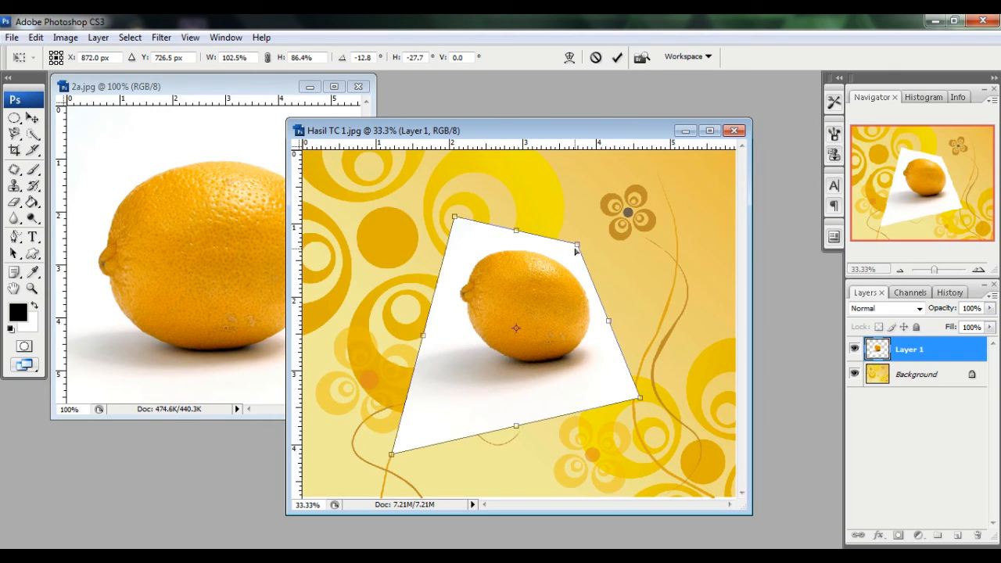
{"action": "key", "text": "ctrl+z"}
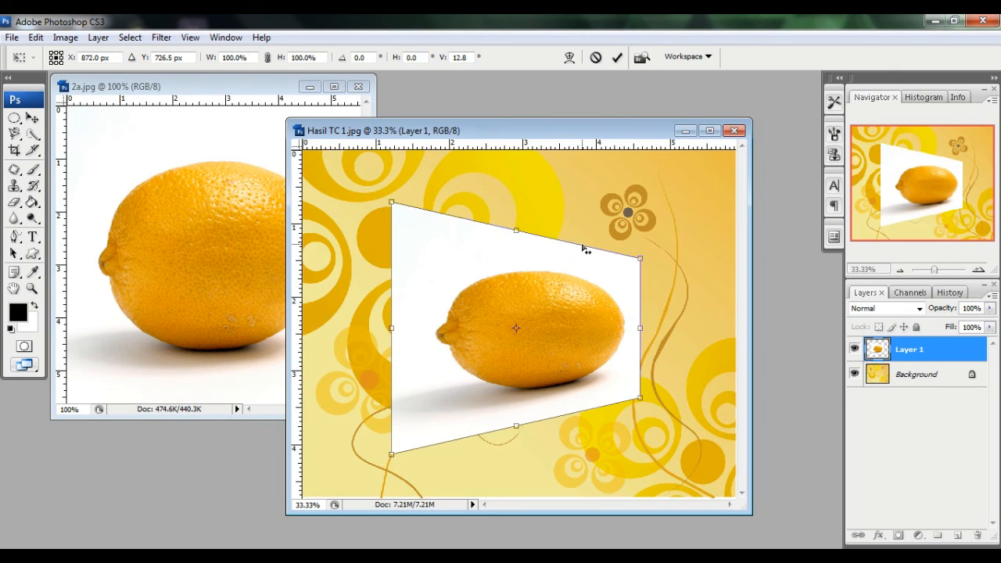
{"action": "key", "text": "Return"}
Step through the history states of Hasil TC 1.jpg and restore the first Free Transform state, before the perspective change
{"action": "left_click", "coordinate": [950, 295]}
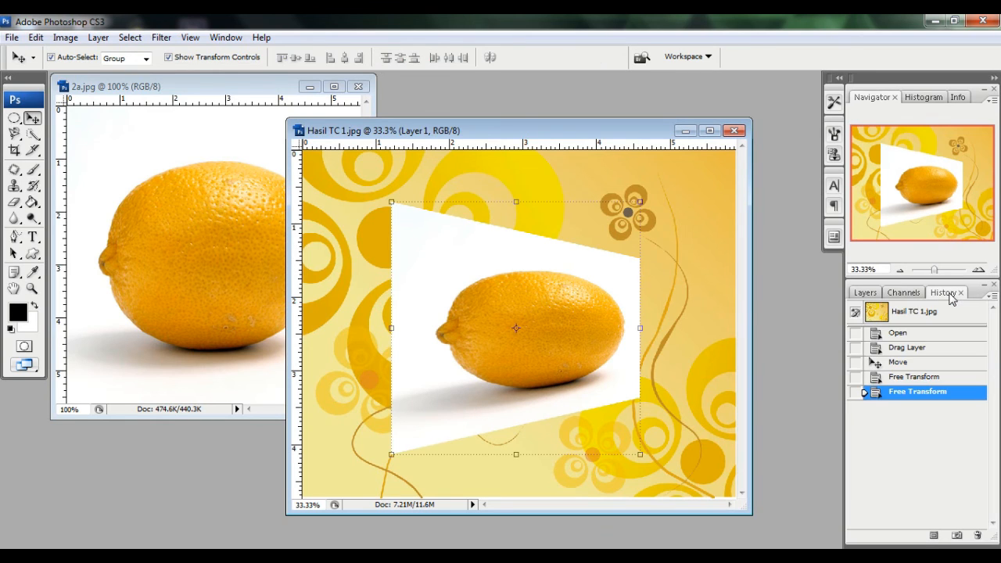
{"action": "left_click", "coordinate": [928, 312]}
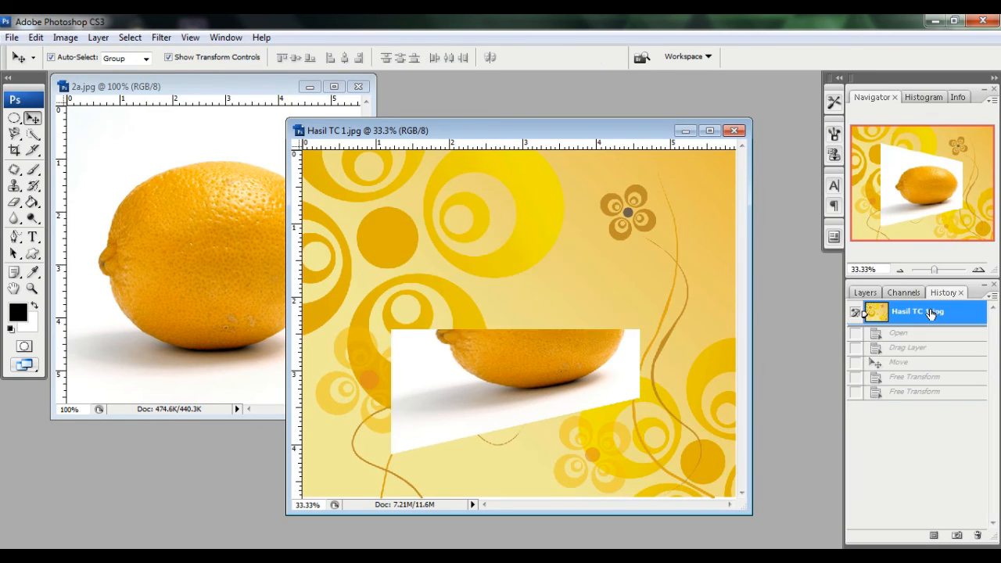
{"action": "left_click", "coordinate": [921, 349]}
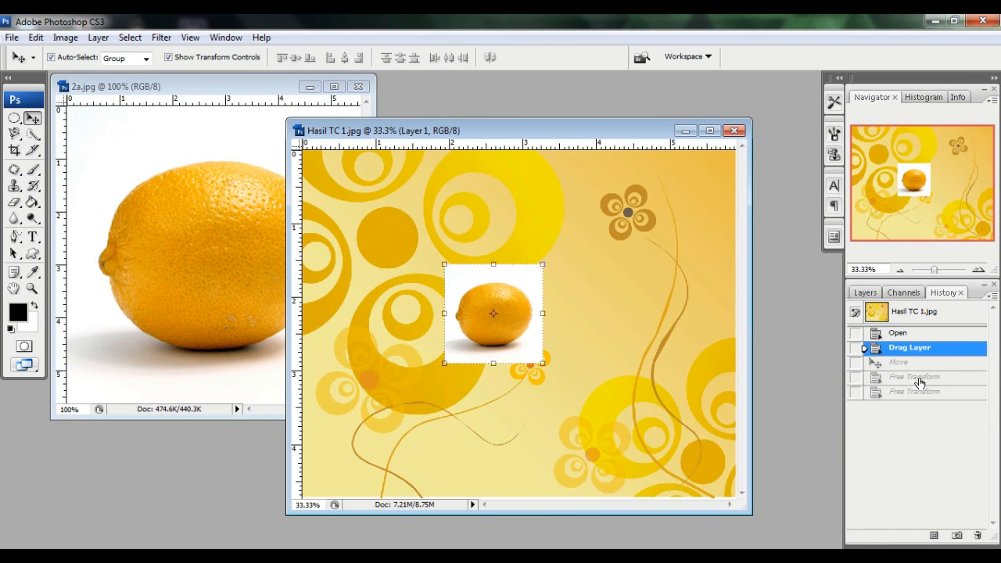
{"action": "left_click", "coordinate": [918, 378]}
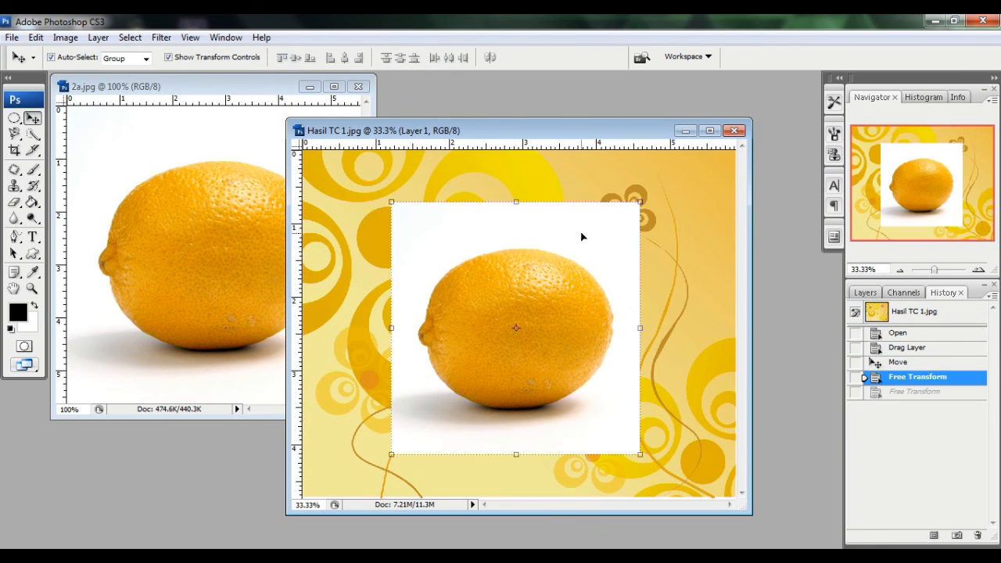
Try rotating the fruit layer by 180°, and undo the rotation
{"action": "left_click", "coordinate": [646, 204]}
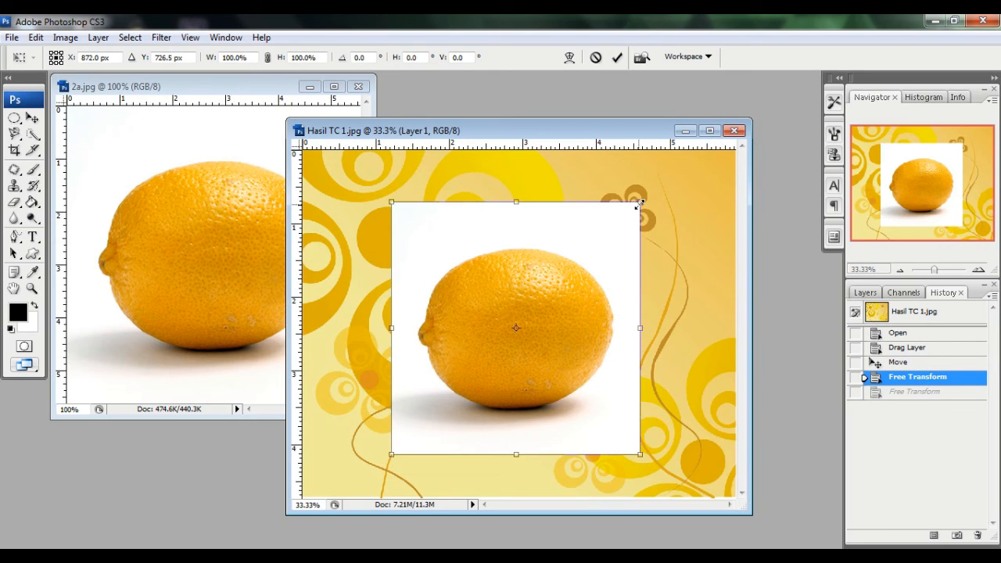
{"action": "right_click", "coordinate": [639, 208]}
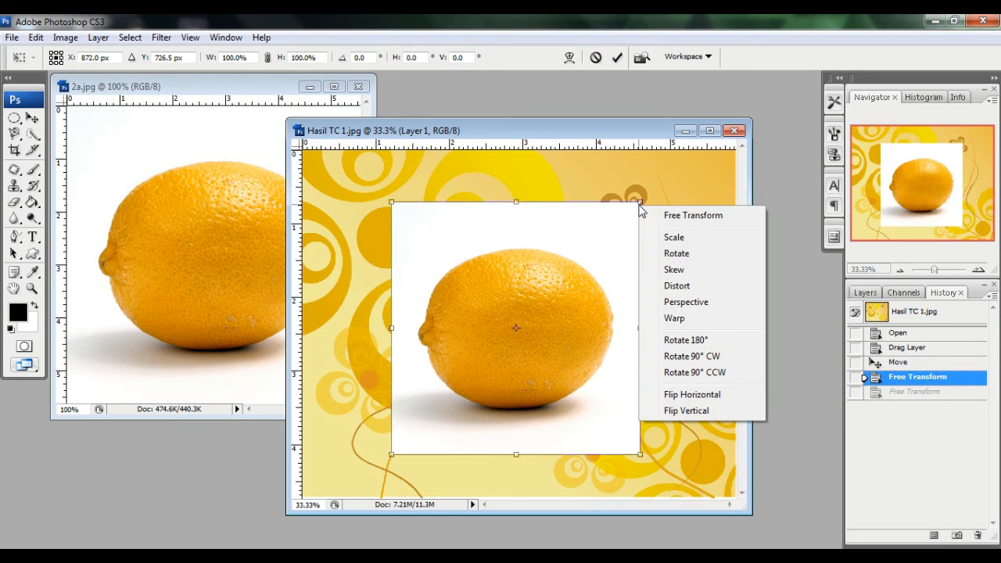
{"action": "left_click", "coordinate": [688, 340]}
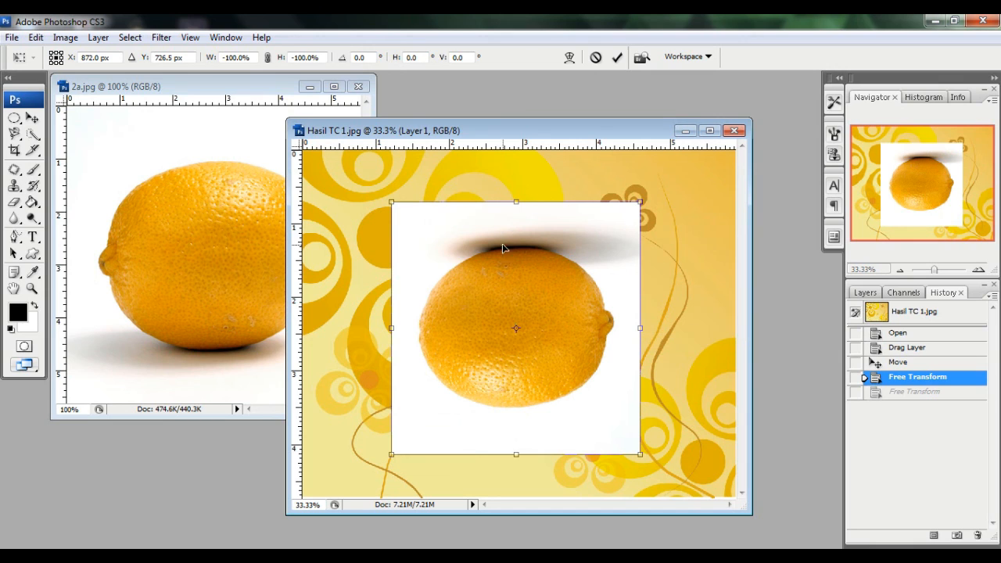
{"action": "key", "text": "ctrl+z"}
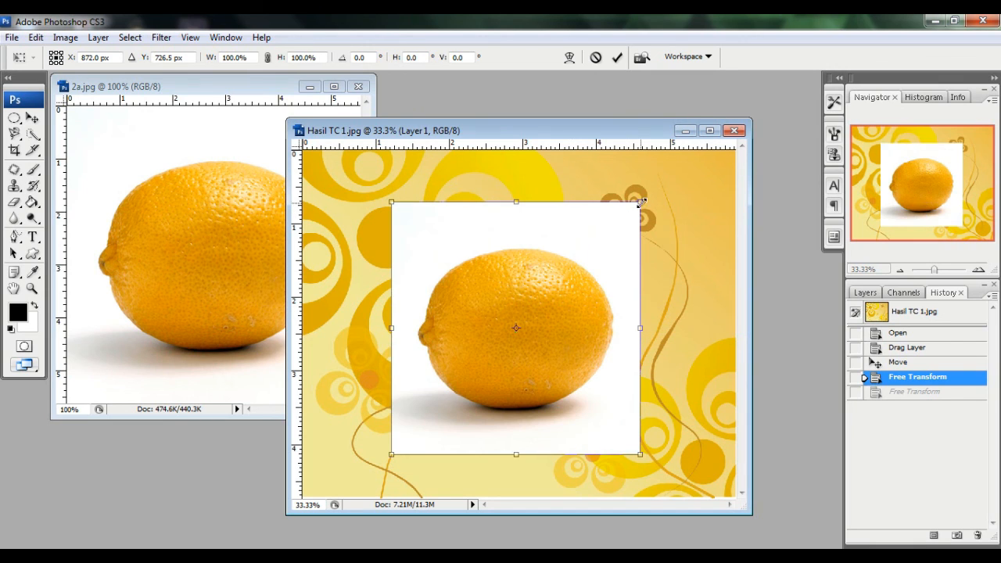
Try rotating the fruit layer 90° clockwise and 90° counterclockwise, undoing each rotation
{"action": "right_click", "coordinate": [641, 206]}
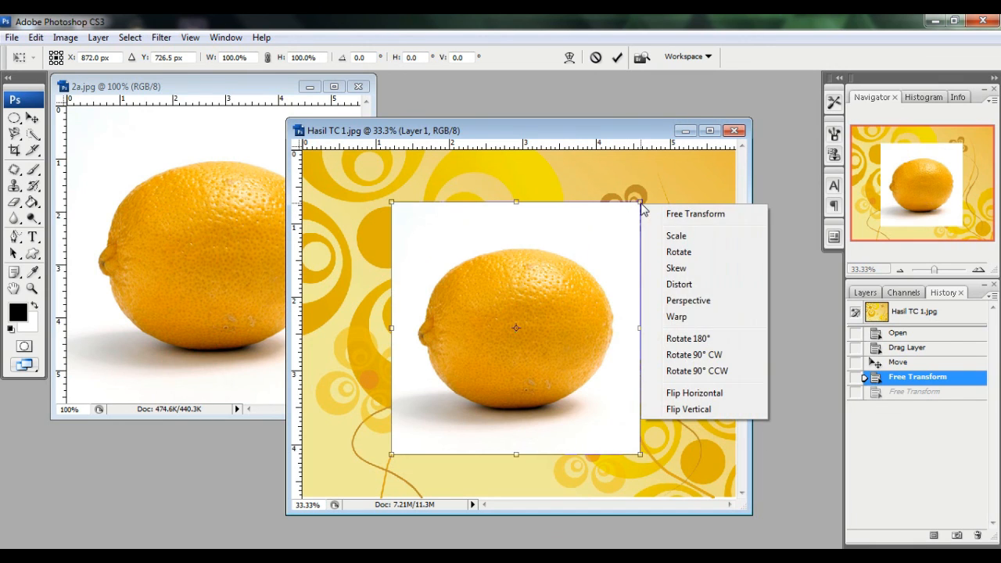
{"action": "left_click", "coordinate": [705, 359]}
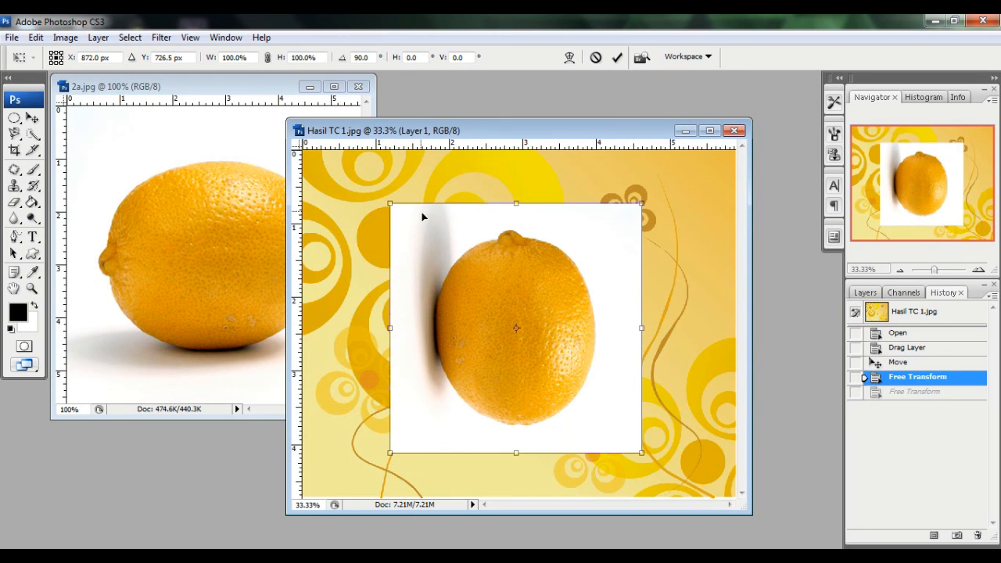
{"action": "key", "text": "ctrl+z"}
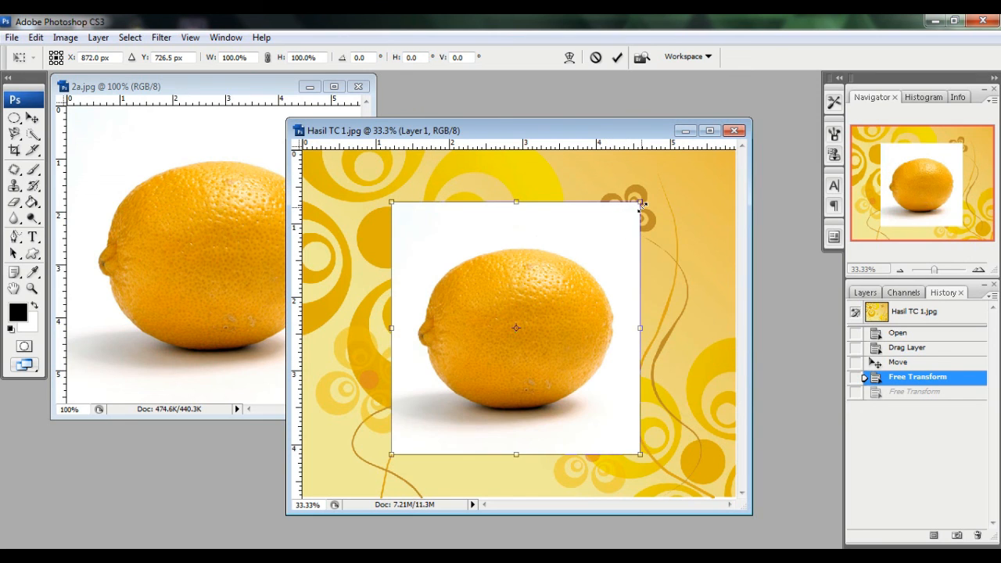
{"action": "right_click", "coordinate": [642, 208]}
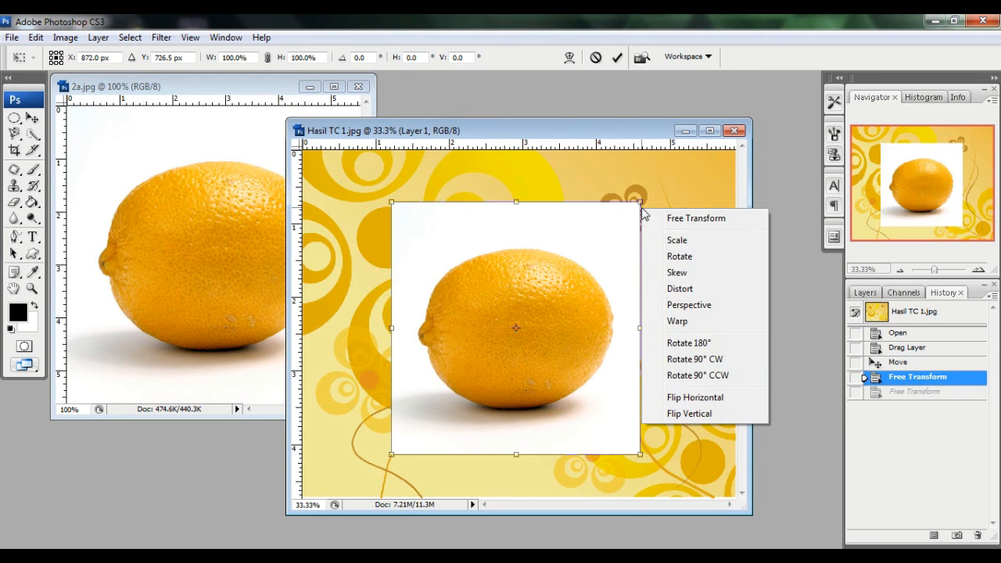
{"action": "left_click", "coordinate": [697, 376]}
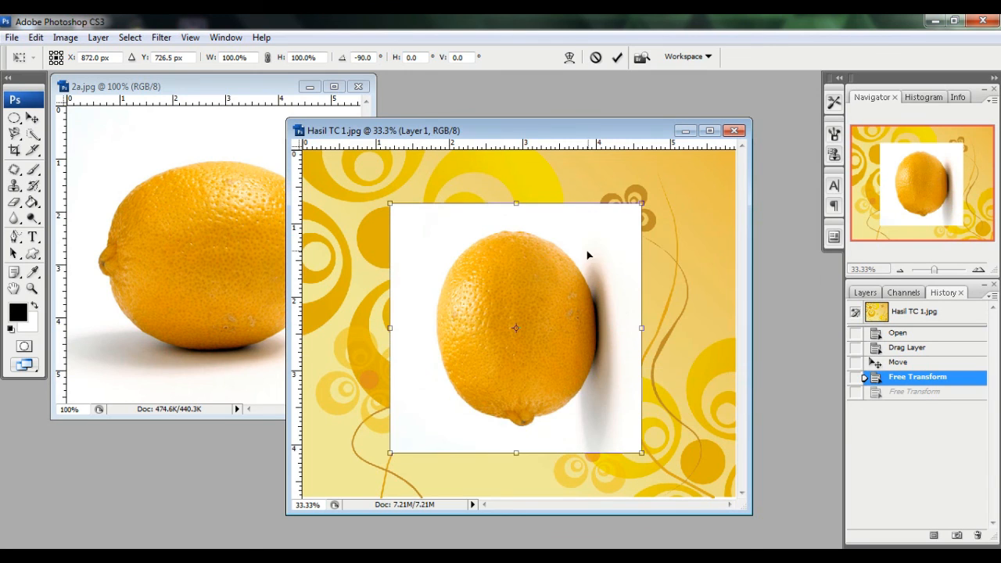
{"action": "key", "text": "ctrl+z"}
Try flipping the fruit layer horizontally and vertically, undoing each flip
{"action": "right_click", "coordinate": [639, 200]}
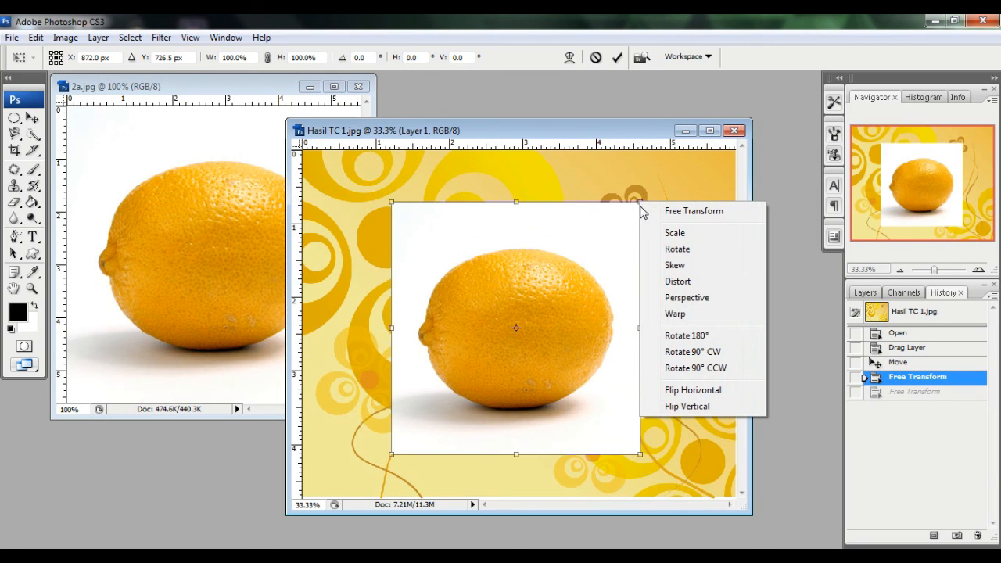
{"action": "left_click", "coordinate": [709, 393]}
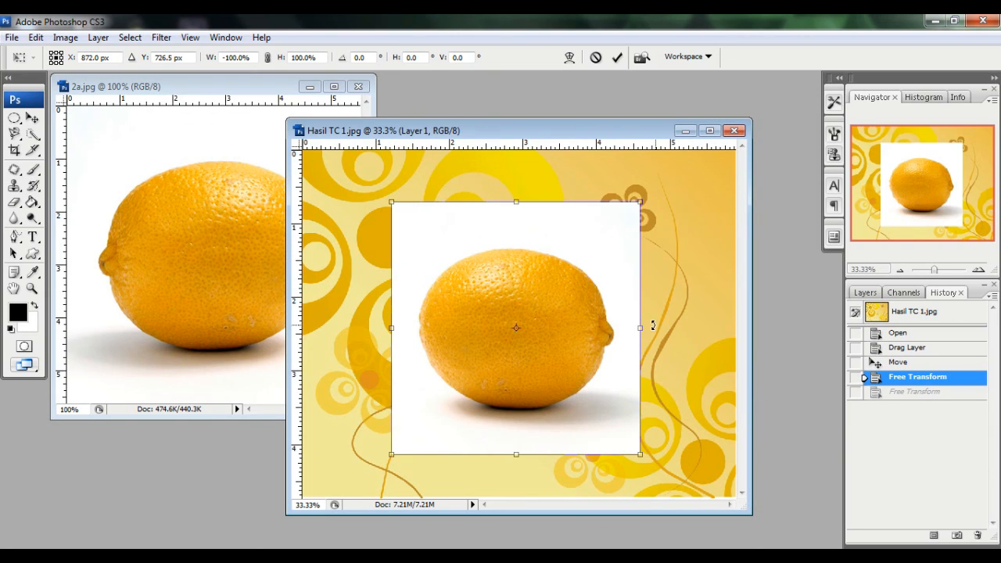
{"action": "key", "text": "ctrl+z"}
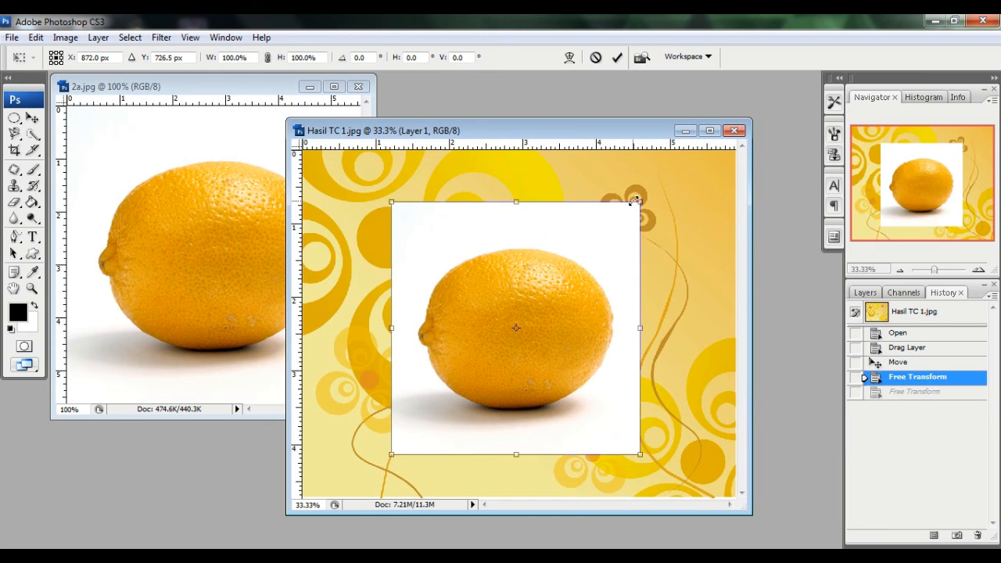
{"action": "right_click", "coordinate": [637, 200]}
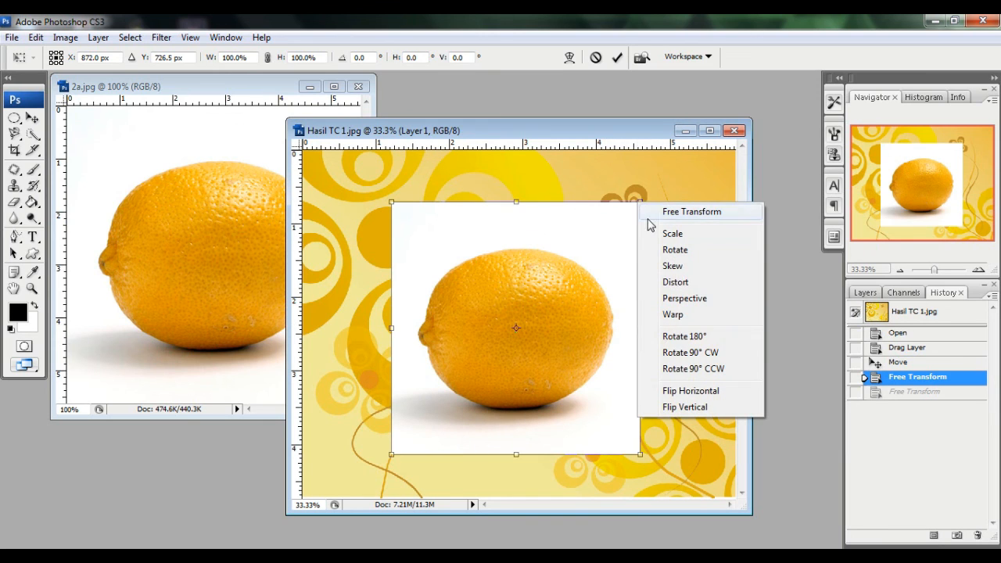
{"action": "left_click", "coordinate": [674, 404]}
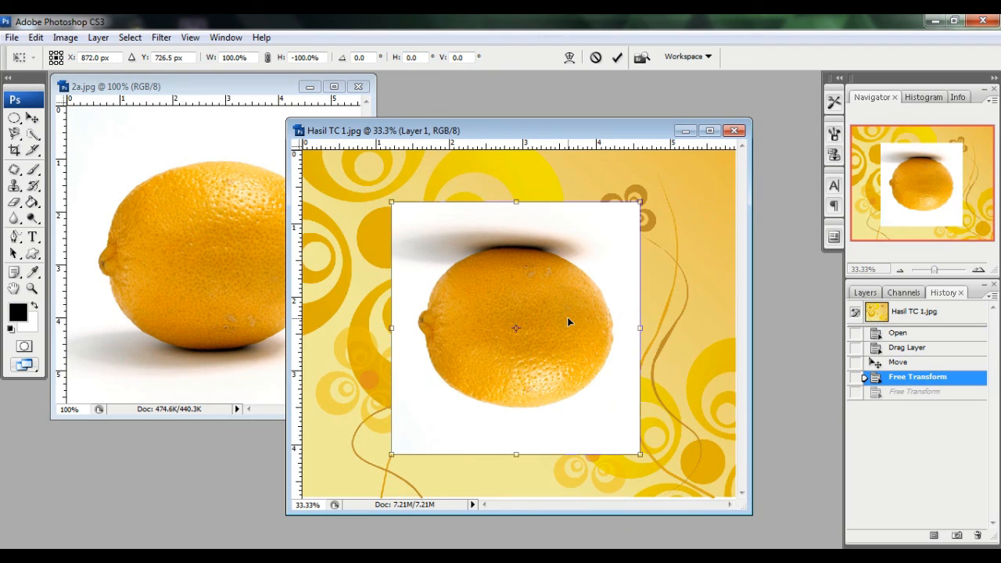
{"action": "key", "text": "ctrl+z"}
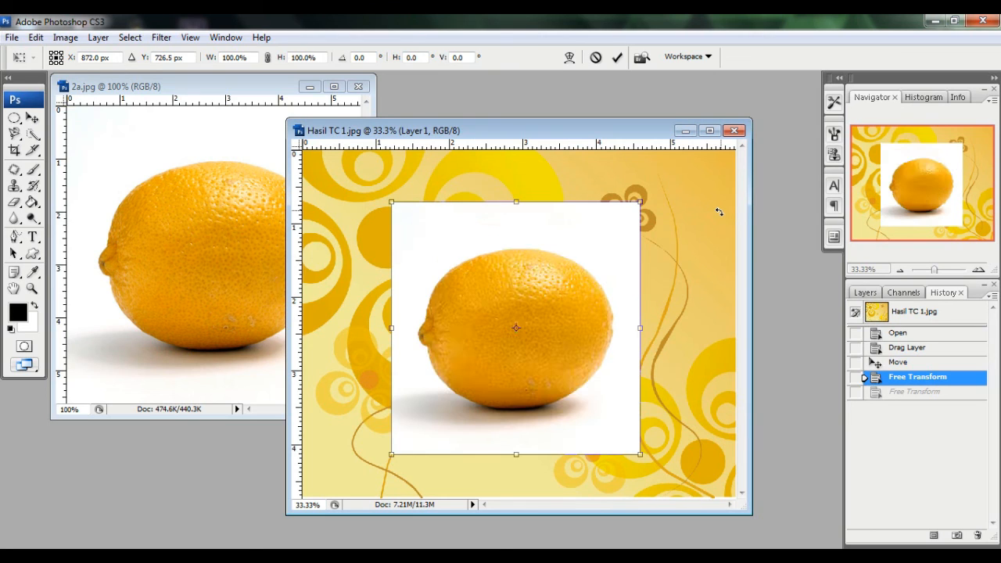